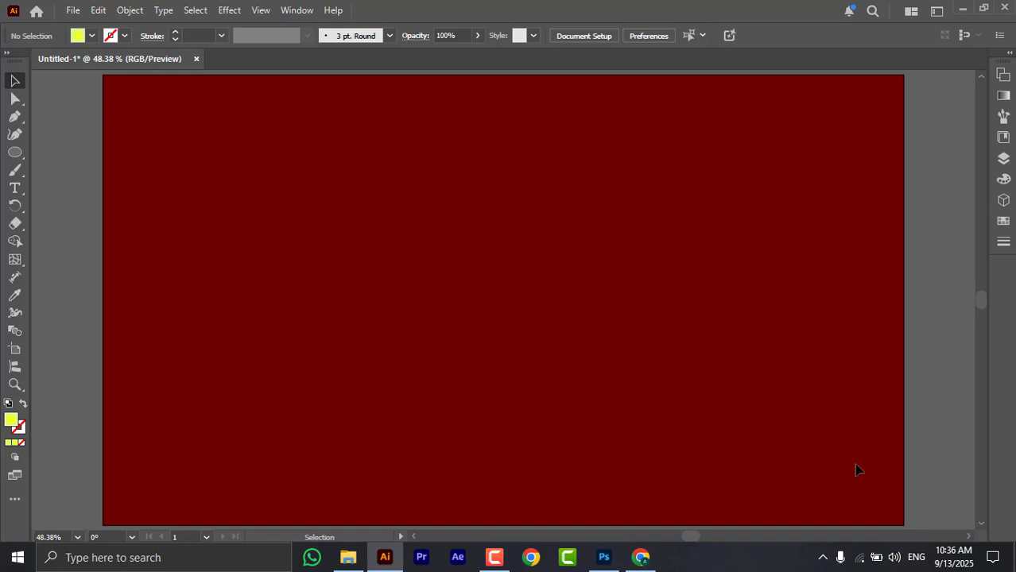
Switch the input language to Urdu (Pakistan) and add the point text "گرافکس" on the artboard
click(916, 557)
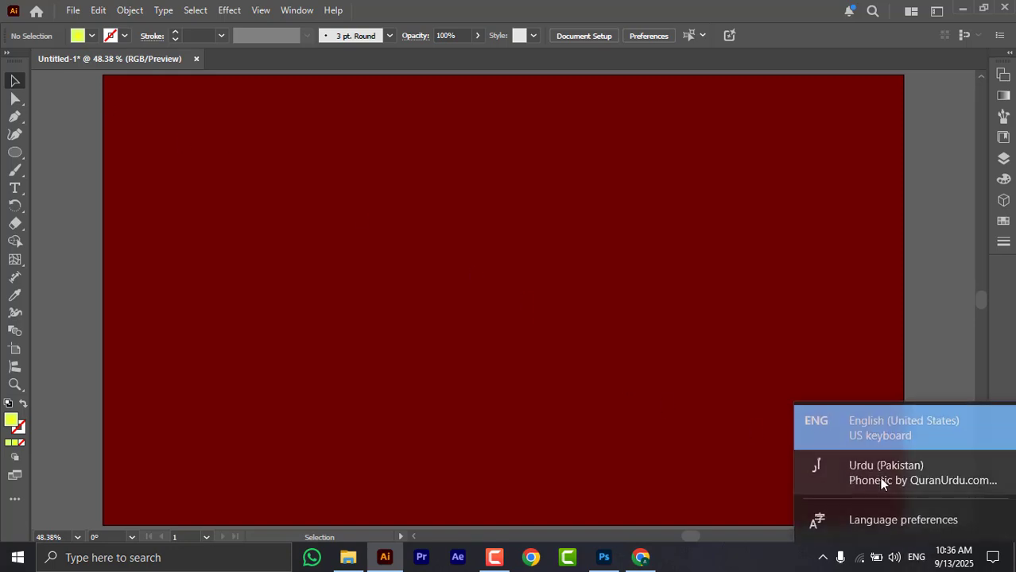
click(870, 469)
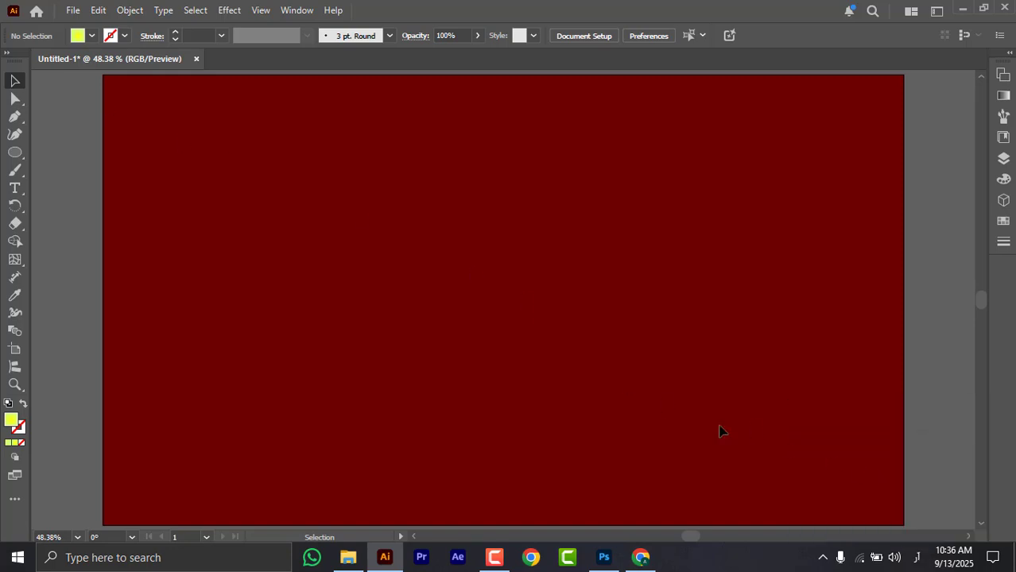
click(15, 187)
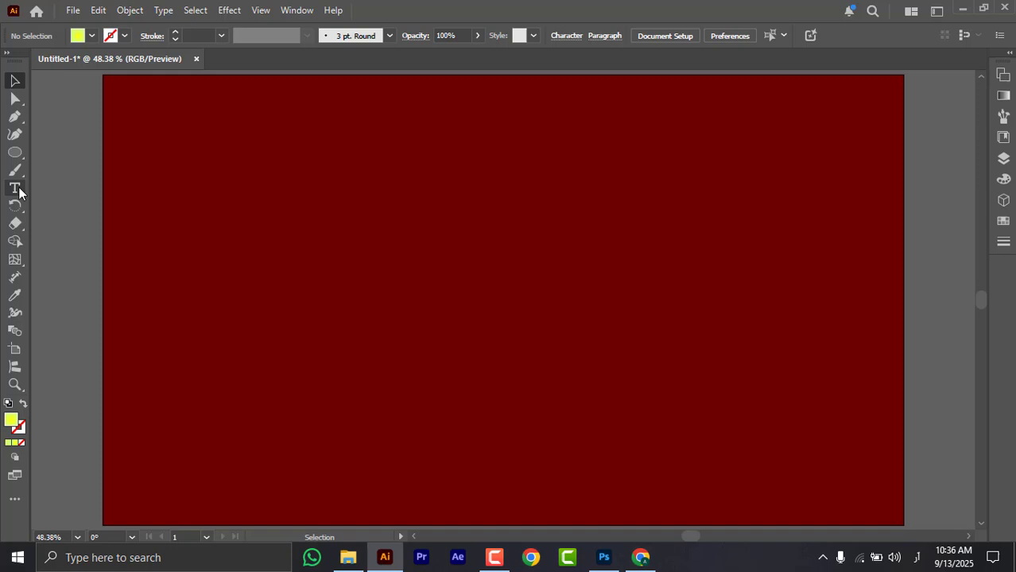
click(406, 250)
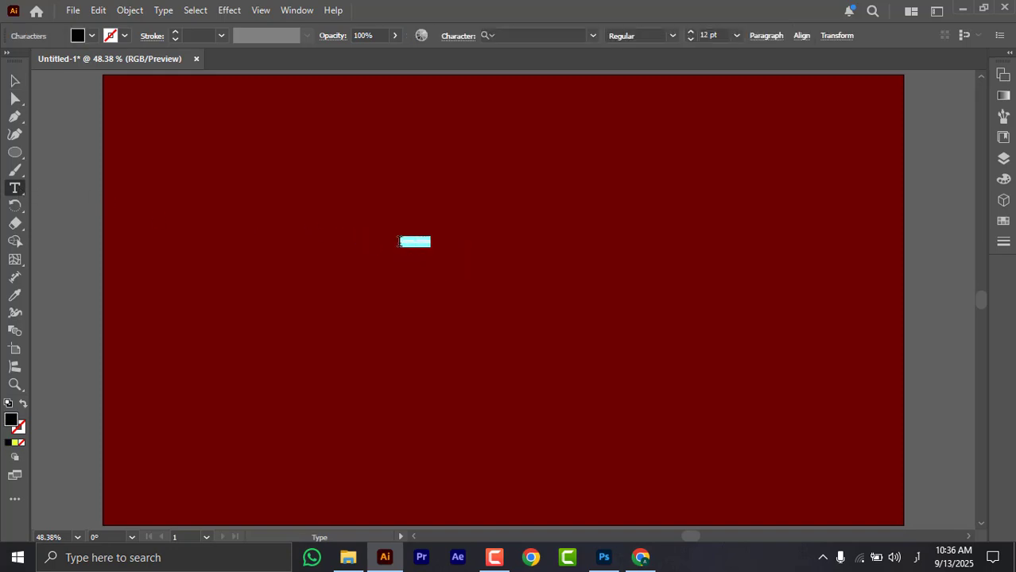
key(BackSpace)
key(ctrl+1)
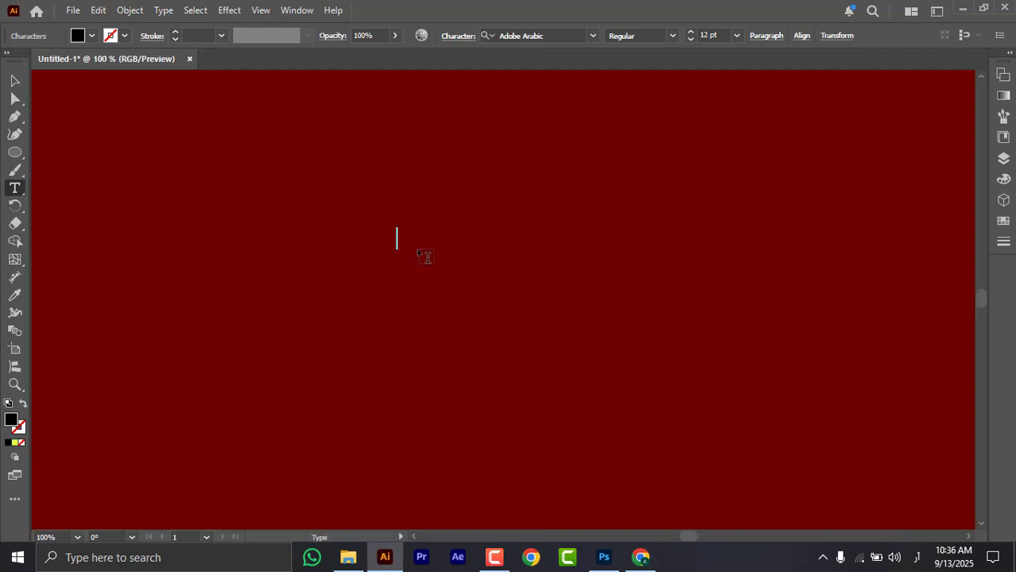
text(کرافکس)
click(14, 80)
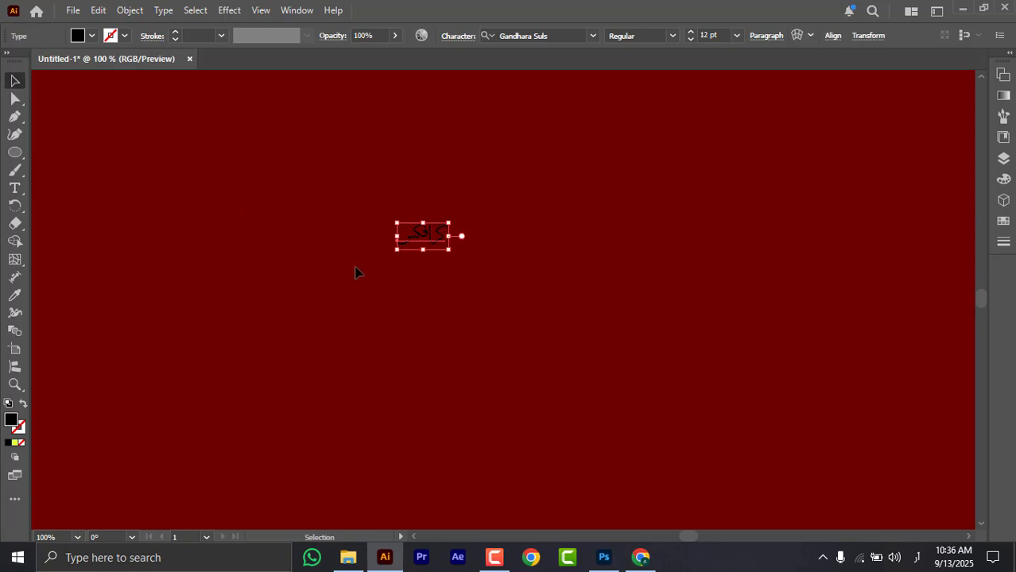
Scale the Urdu text up to about 275 pt and centre it on the red artboard
scroll(357, 270, down, 3)
drag(386, 262, 515, 328)
drag(437, 280, 471, 321)
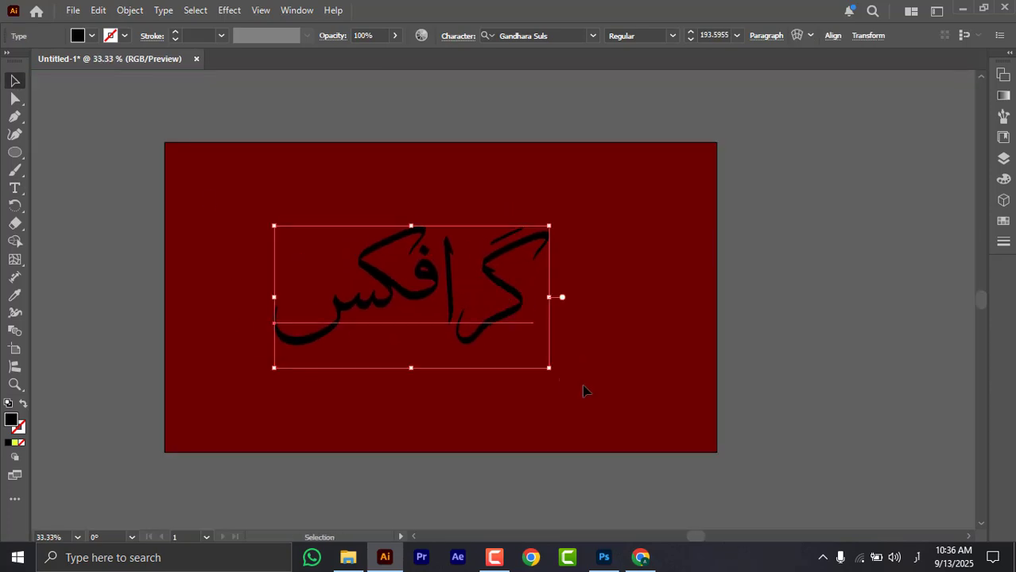
drag(551, 369, 612, 420)
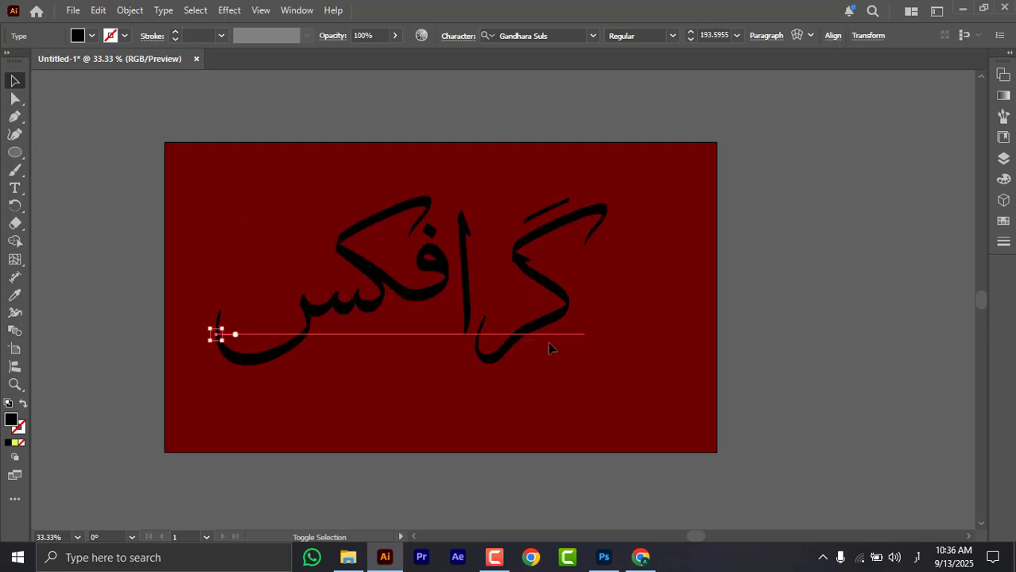
drag(459, 294, 471, 301)
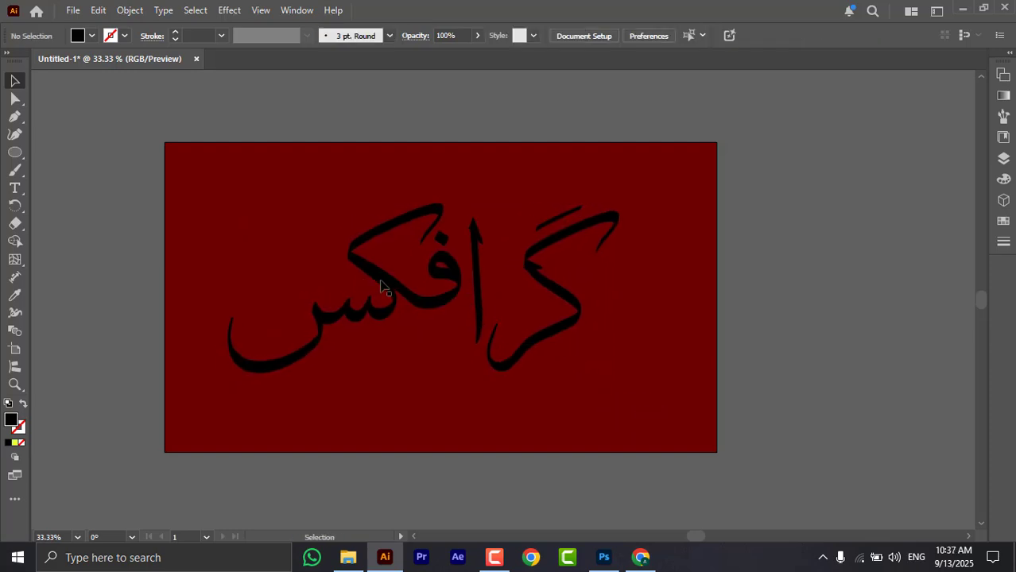
drag(382, 288, 397, 287)
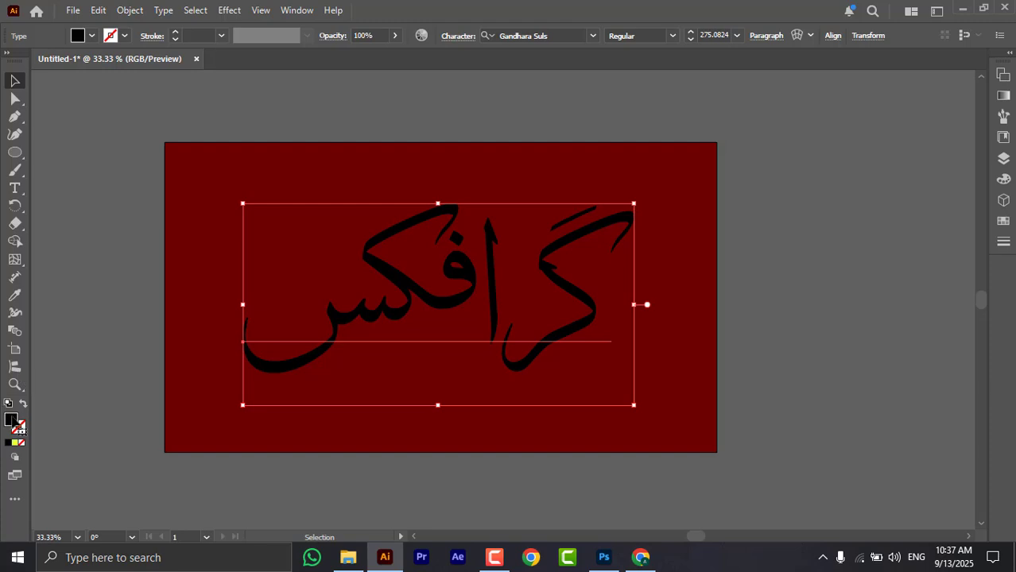
Set the text's fill to off-white FEFFFD and deselect it
double_click(14, 424)
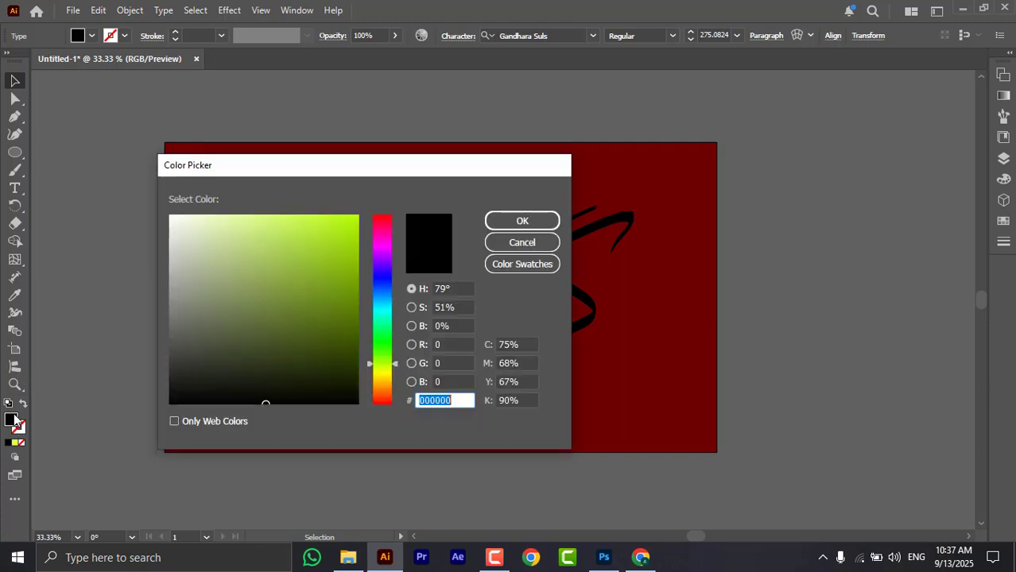
drag(176, 256, 170, 215)
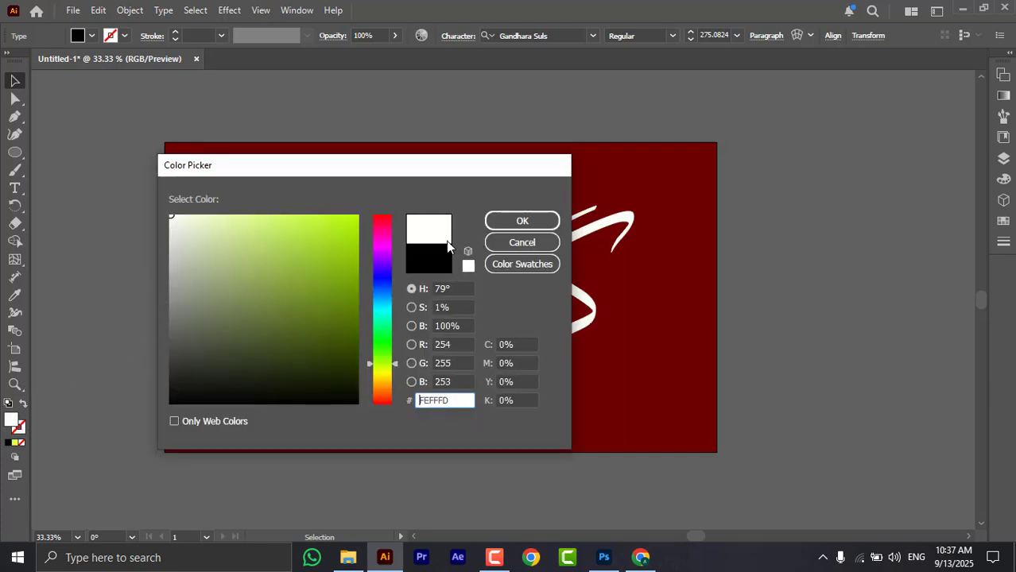
click(522, 221)
click(529, 453)
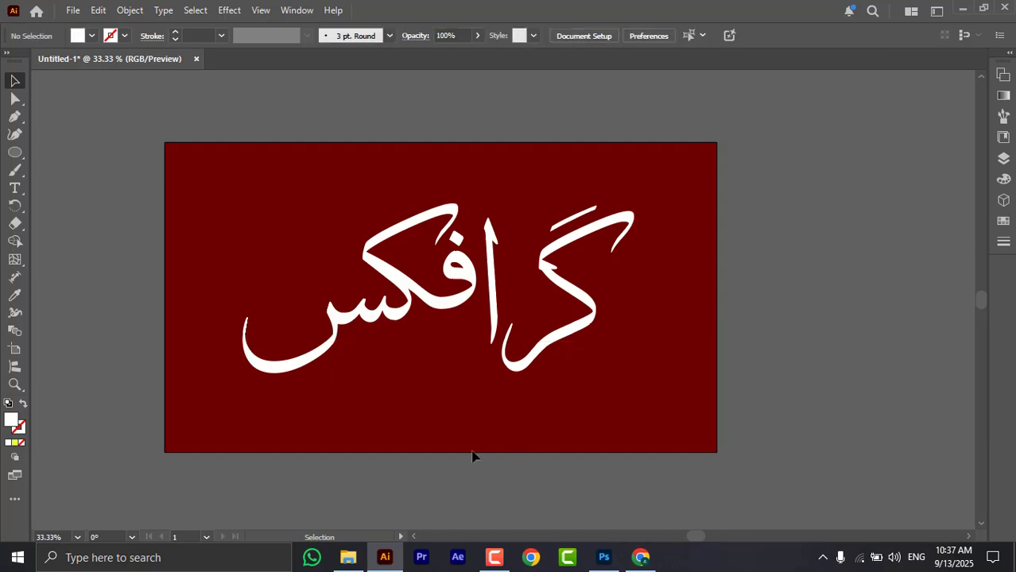
Enlarge the text slightly to about 297 pt and recentre it on the artboard
click(436, 300)
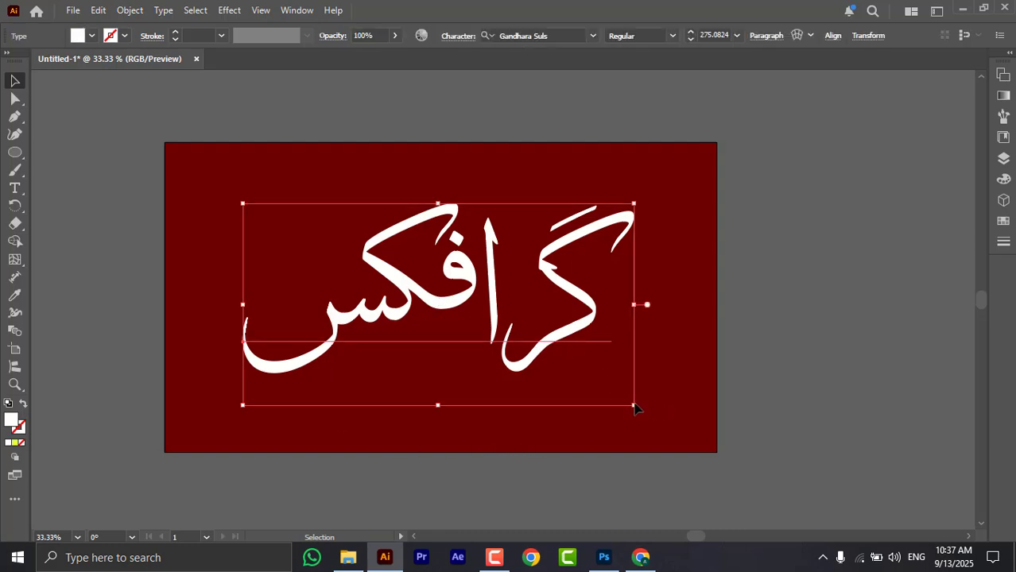
drag(635, 406, 665, 422)
drag(592, 350, 564, 338)
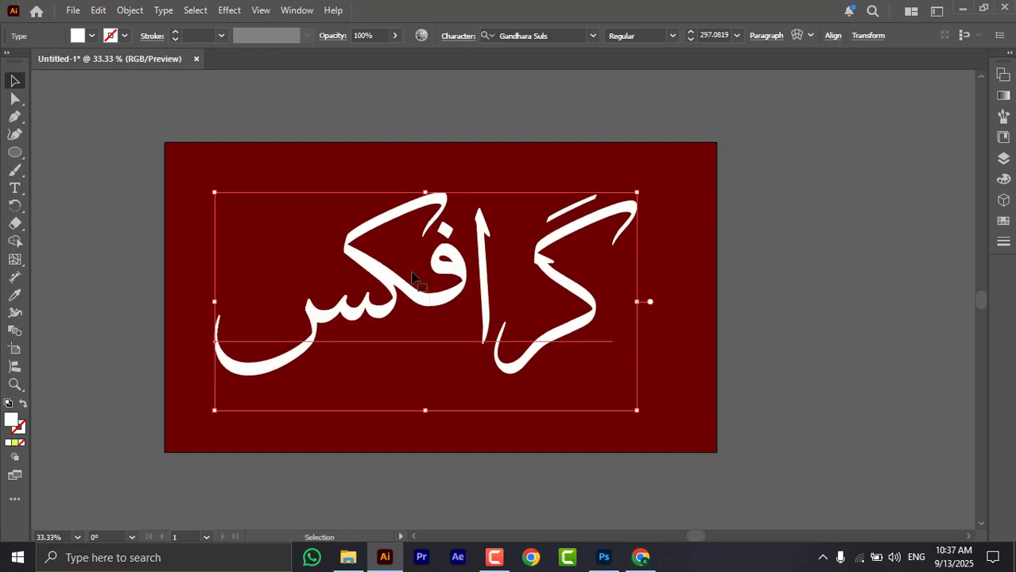
Convert the text to outlines and merge the touching letter pieces of "کس" and "گر" with the Shape Builder tool
right_click(369, 270)
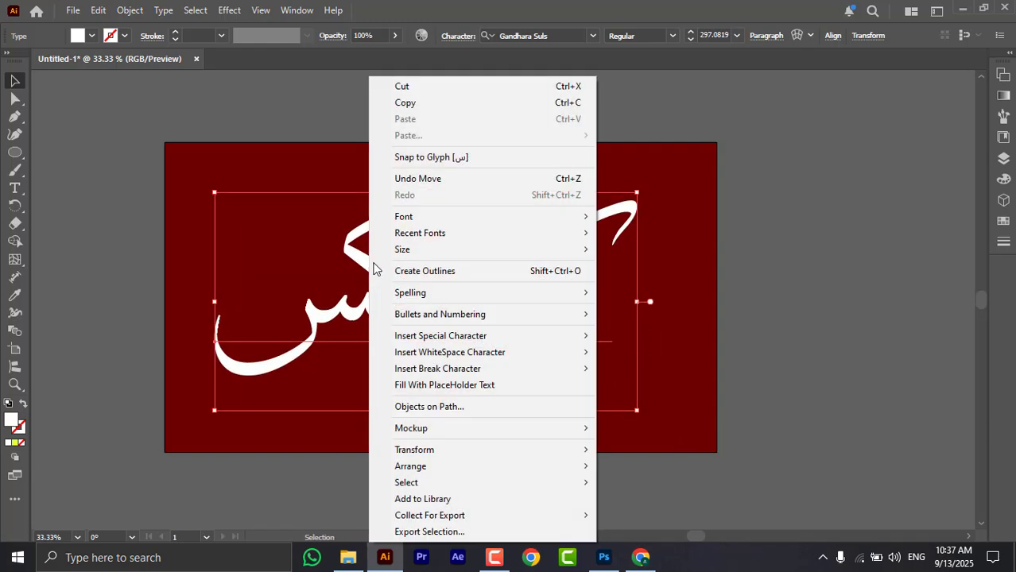
click(433, 274)
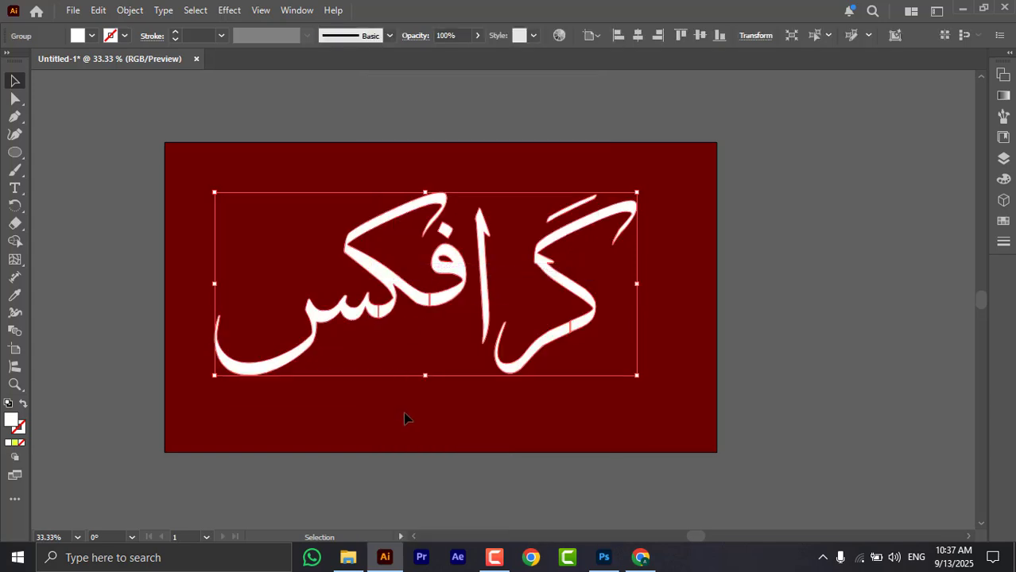
click(14, 241)
scroll(320, 355, up, 3)
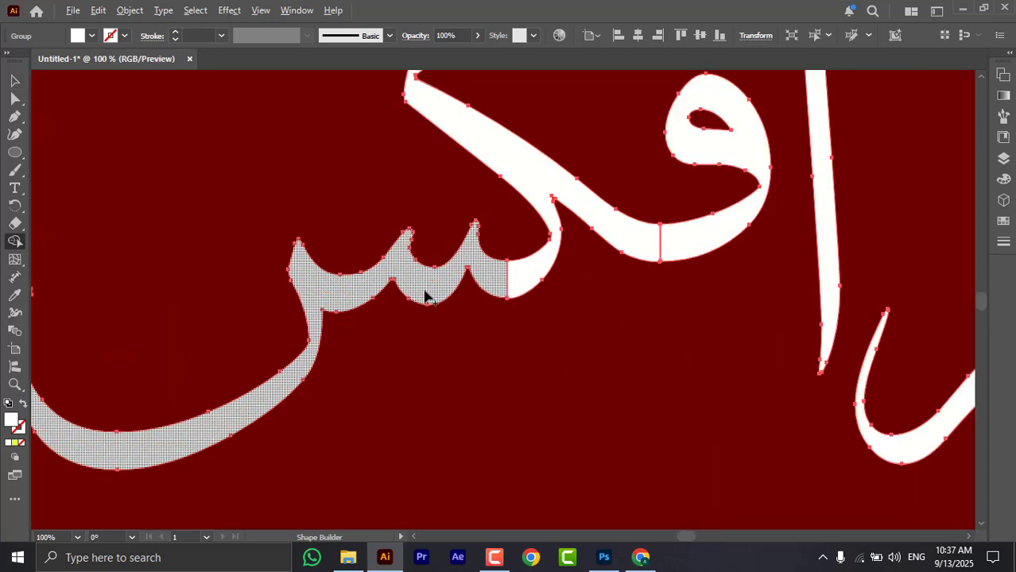
mouse_move(425, 289)
mouse_down()
mouse_move(482, 266)
mouse_move(513, 289)
mouse_up()
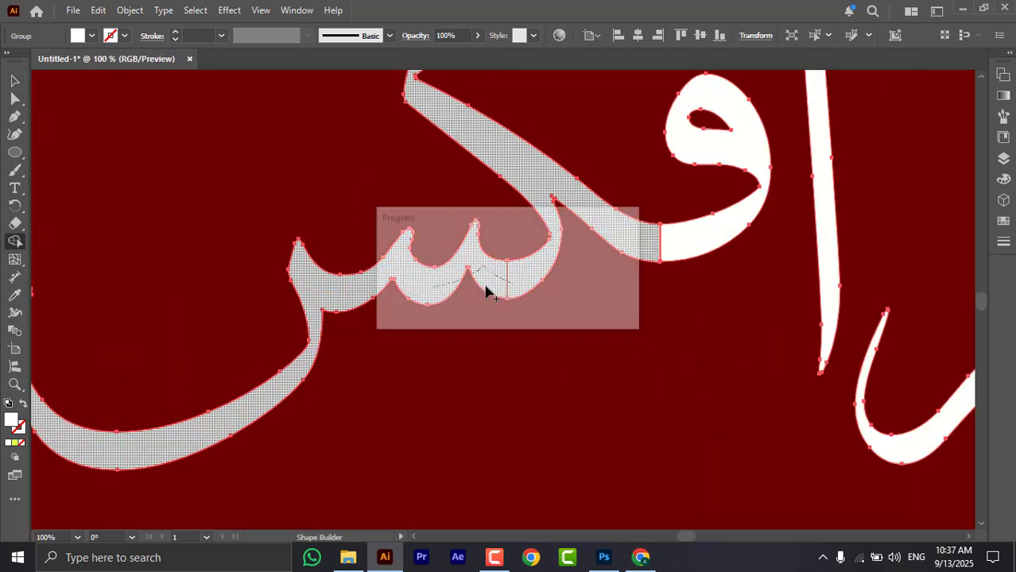
drag(562, 241, 502, 275)
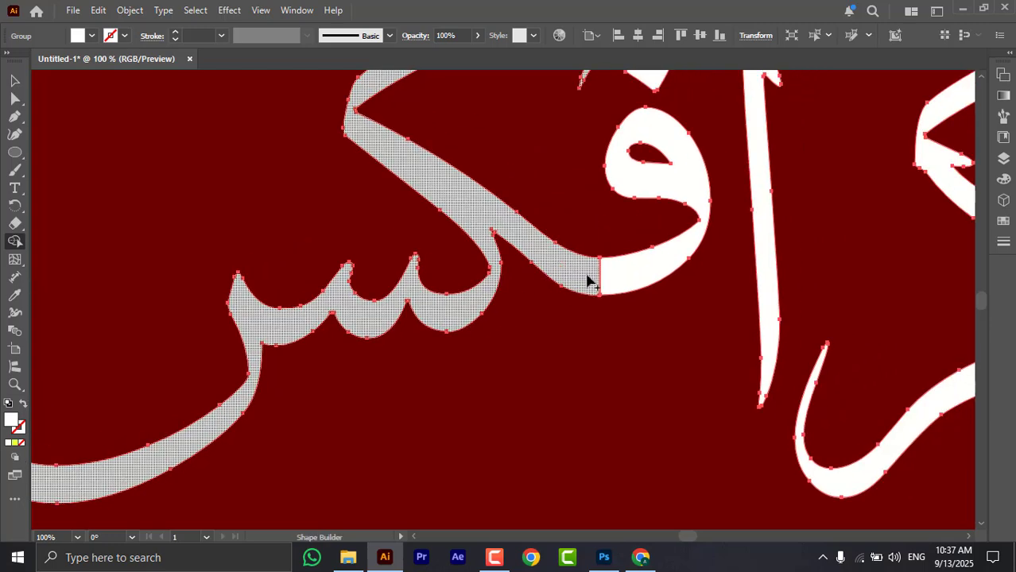
scroll(636, 342, right, 10)
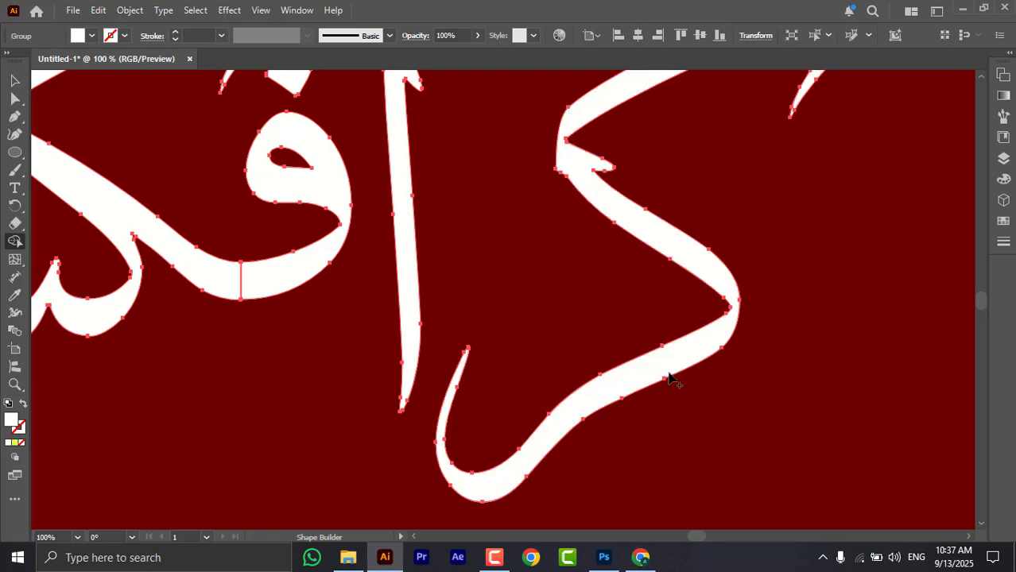
scroll(636, 342, up, 5)
Deselect the lettering and examine the seam between the ف and ک outlines up close
drag(283, 353, 613, 283)
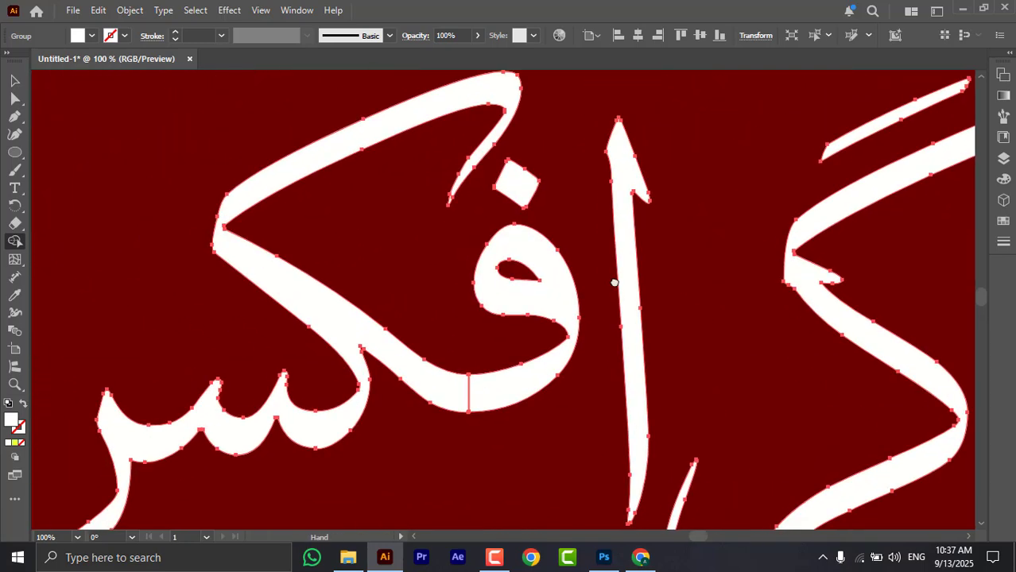
key(v)
click(488, 437)
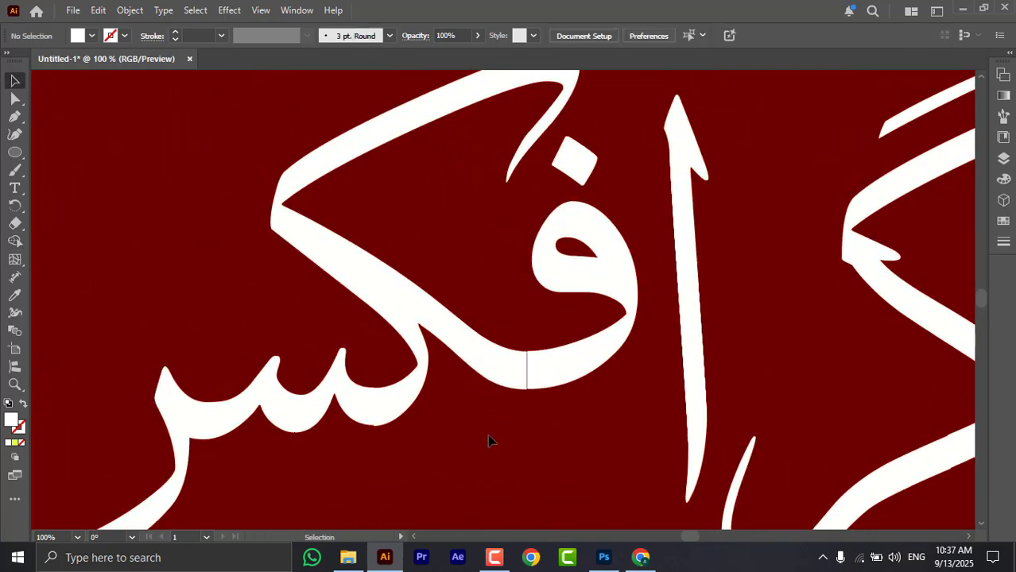
click(538, 375)
scroll(537, 375, up, 8)
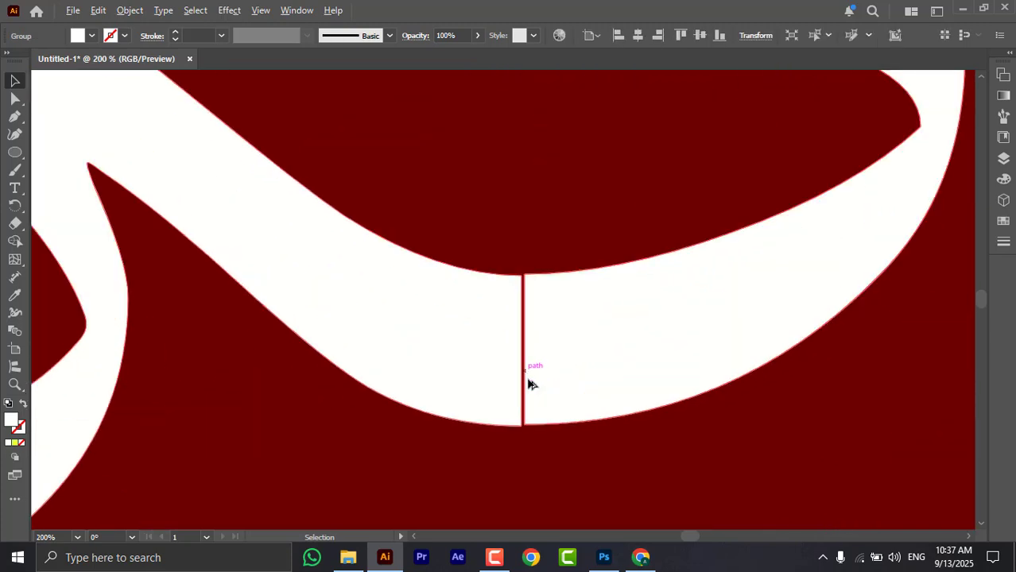
mouse_move(530, 411)
mouse_down()
mouse_move(529, 384)
mouse_move(535, 408)
mouse_up()
double_click(528, 412)
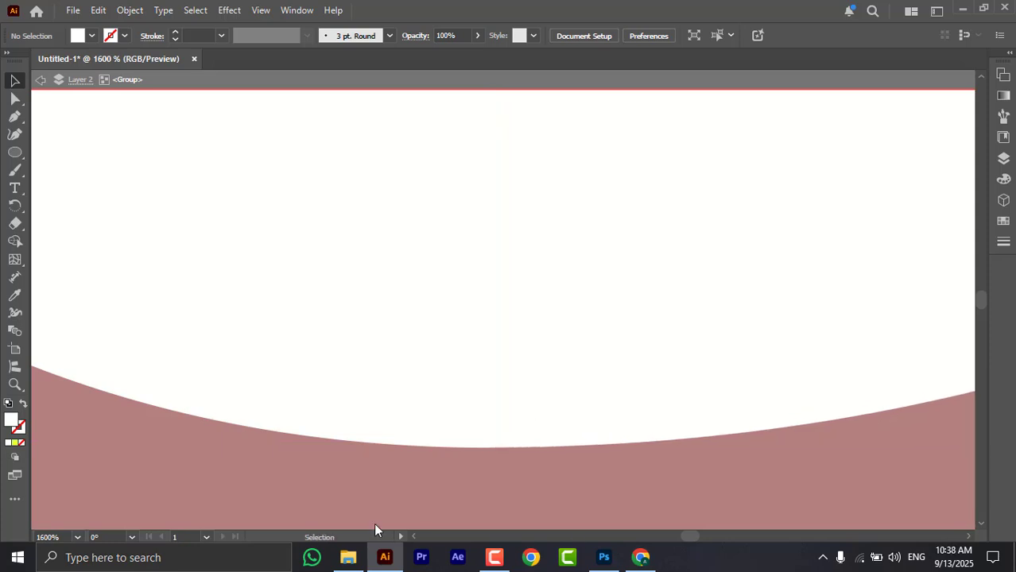
click(480, 84)
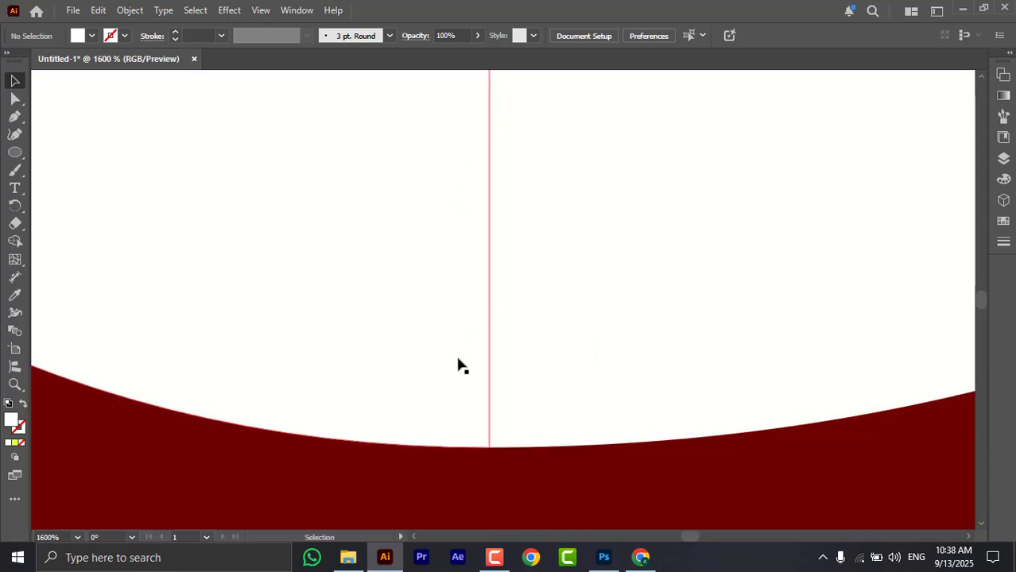
scroll(460, 368, down, 5)
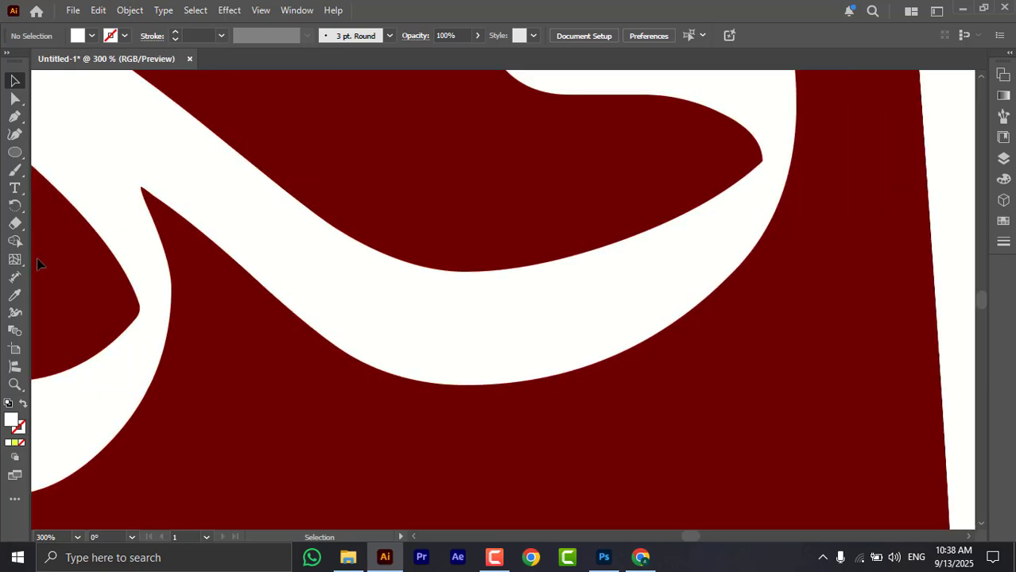
Select the outlined lettering and merge the ف with the adjoining ک using the Shape Builder tool
click(14, 241)
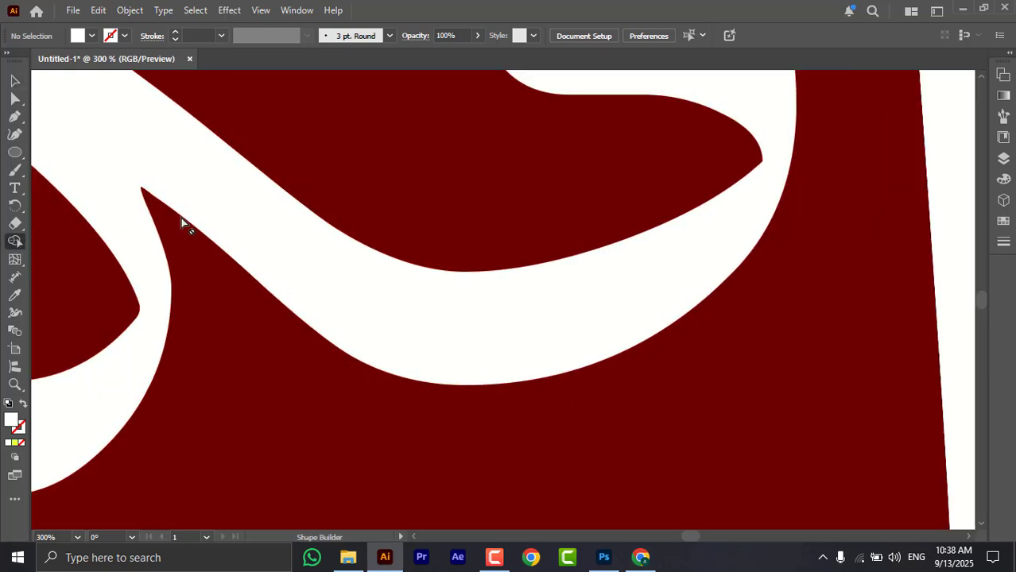
click(13, 80)
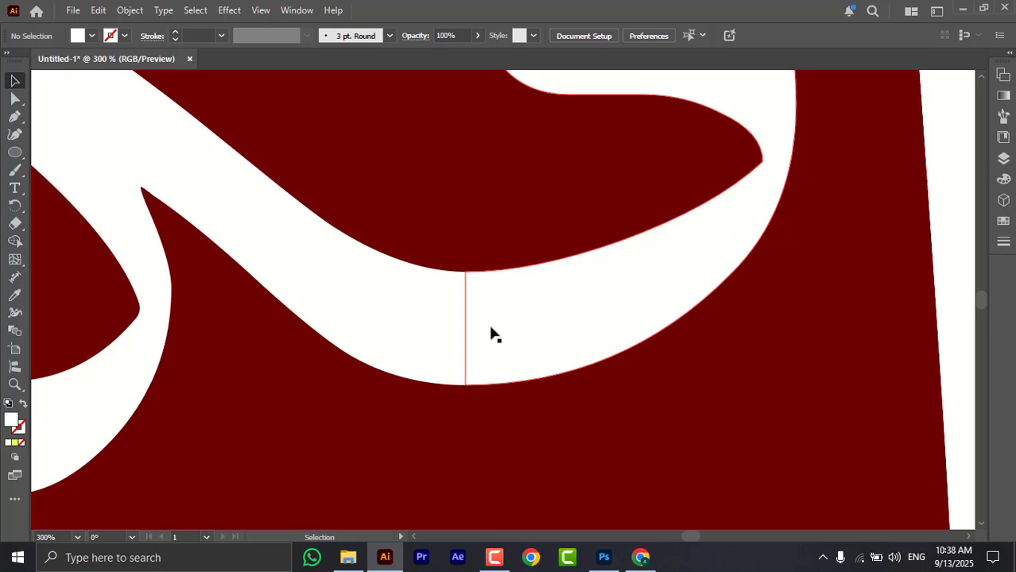
drag(393, 210, 557, 379)
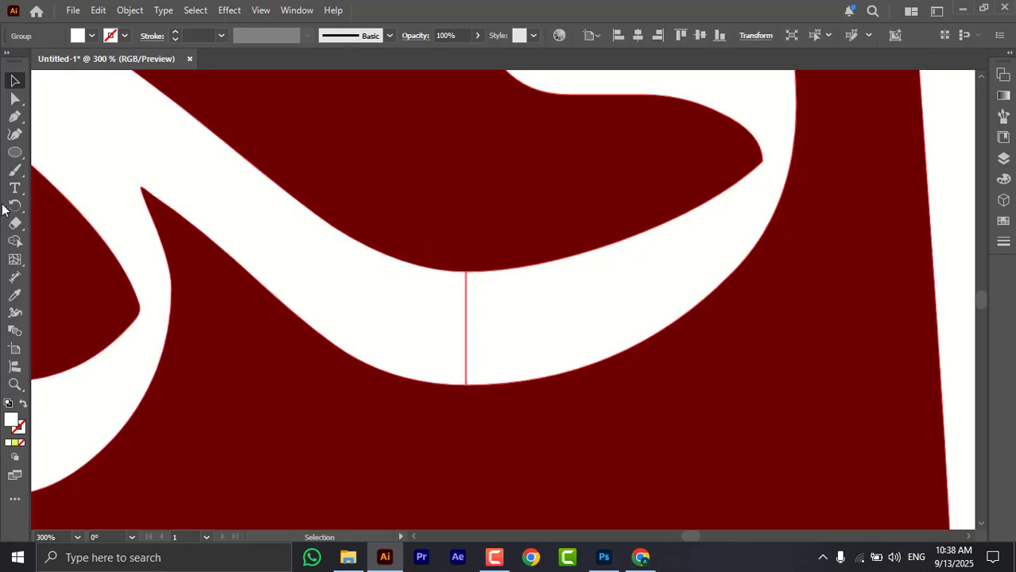
click(14, 241)
drag(387, 297, 493, 315)
scroll(450, 253, down, 5)
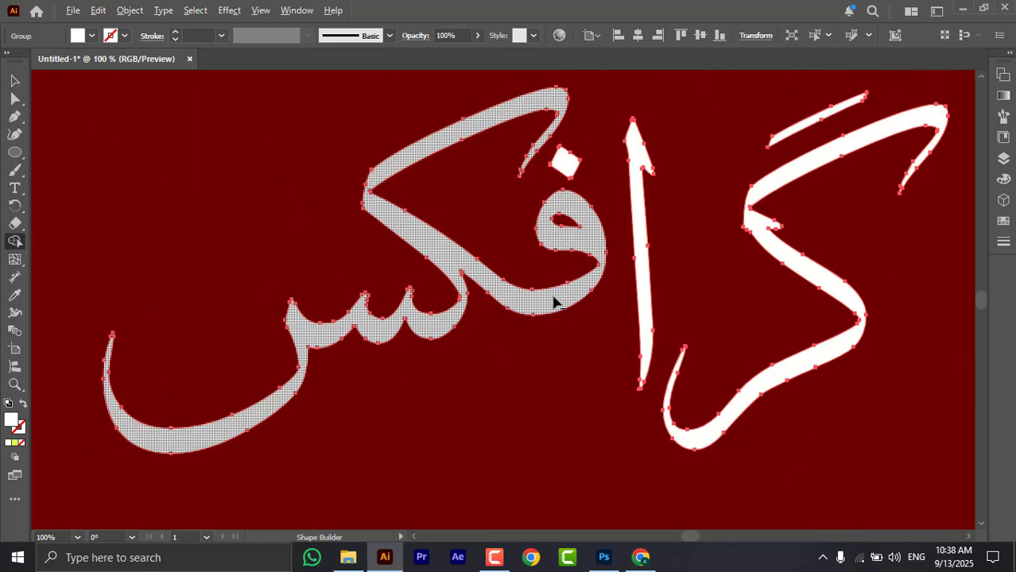
key(v)
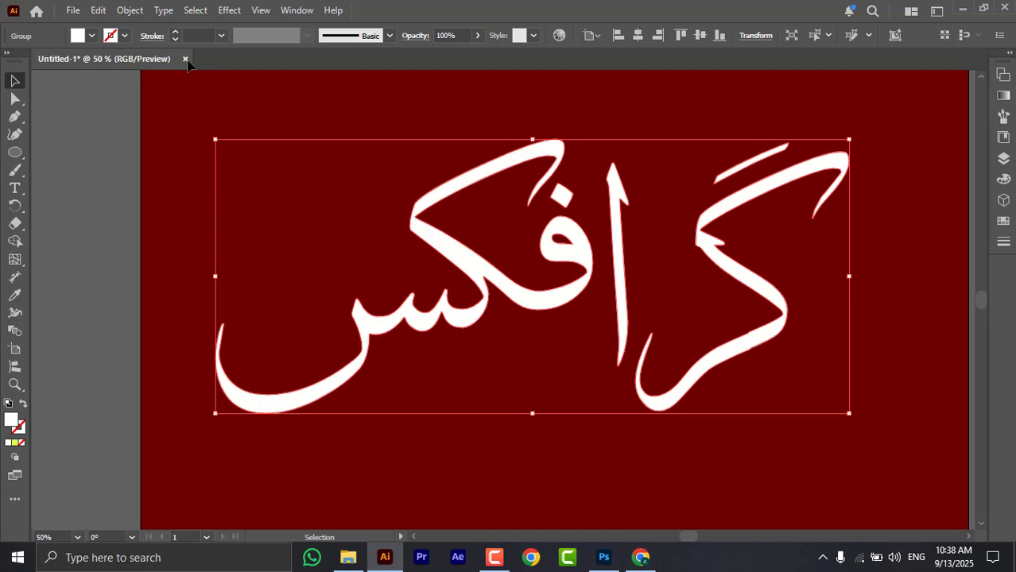
click(229, 9)
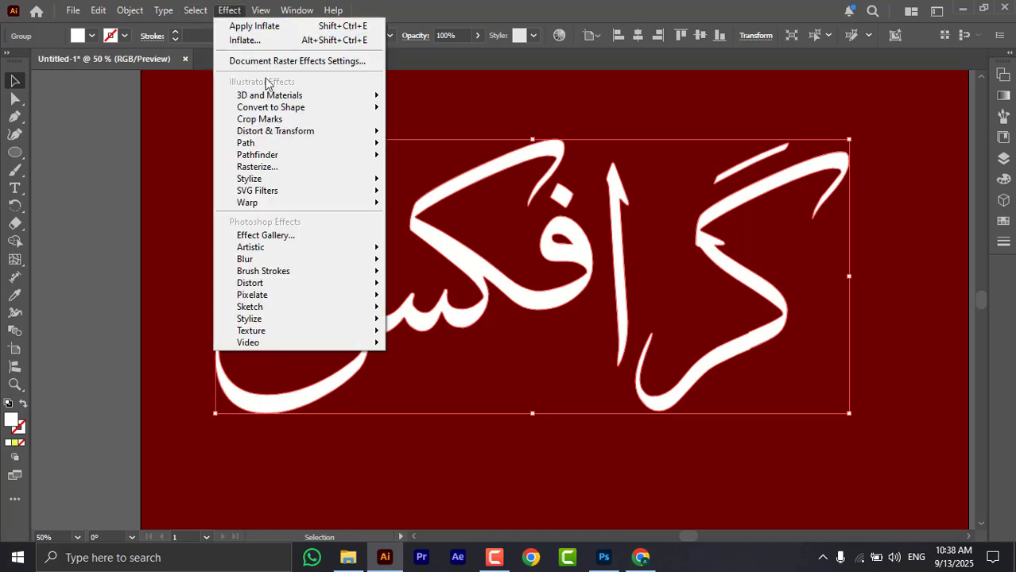
mouse_move(277, 98)
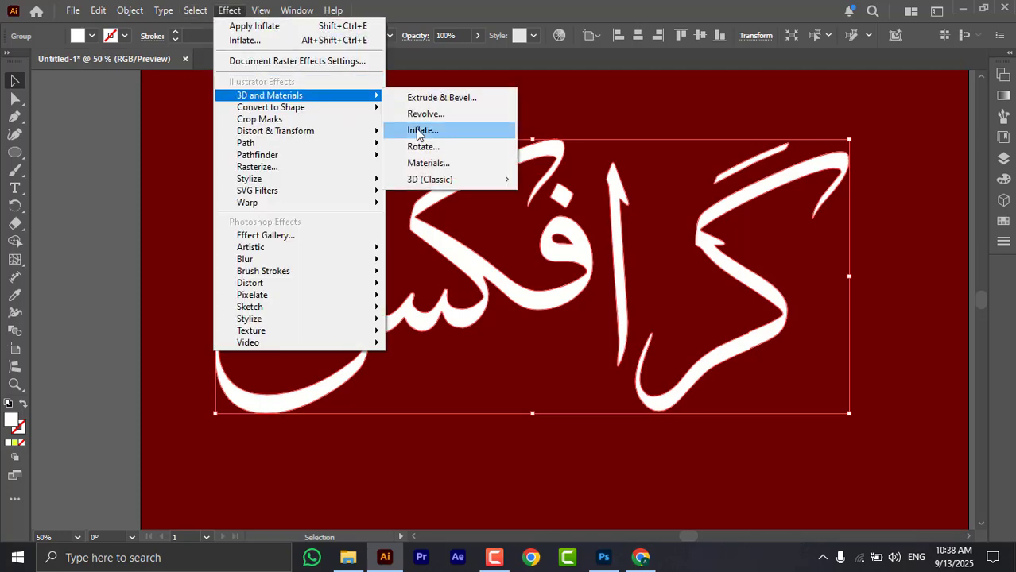
click(509, 438)
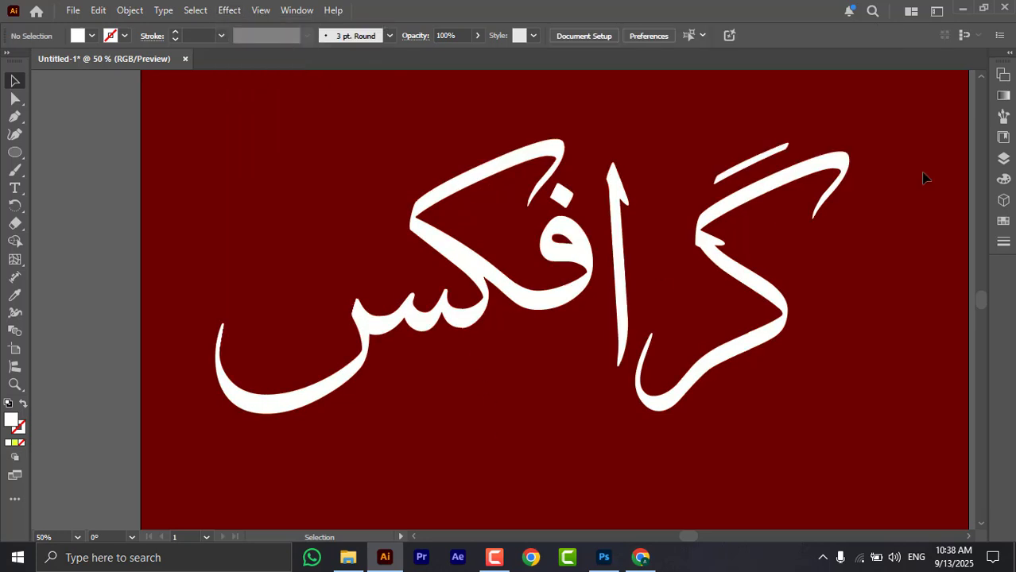
Fill the whole lettering with the radial yellow-to-light-green gradient
click(1003, 202)
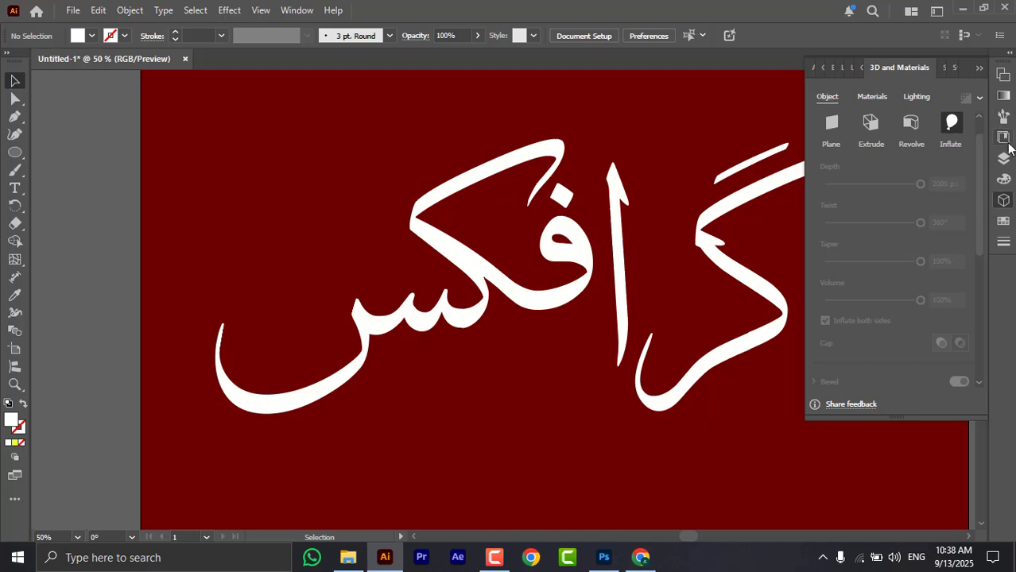
click(1004, 97)
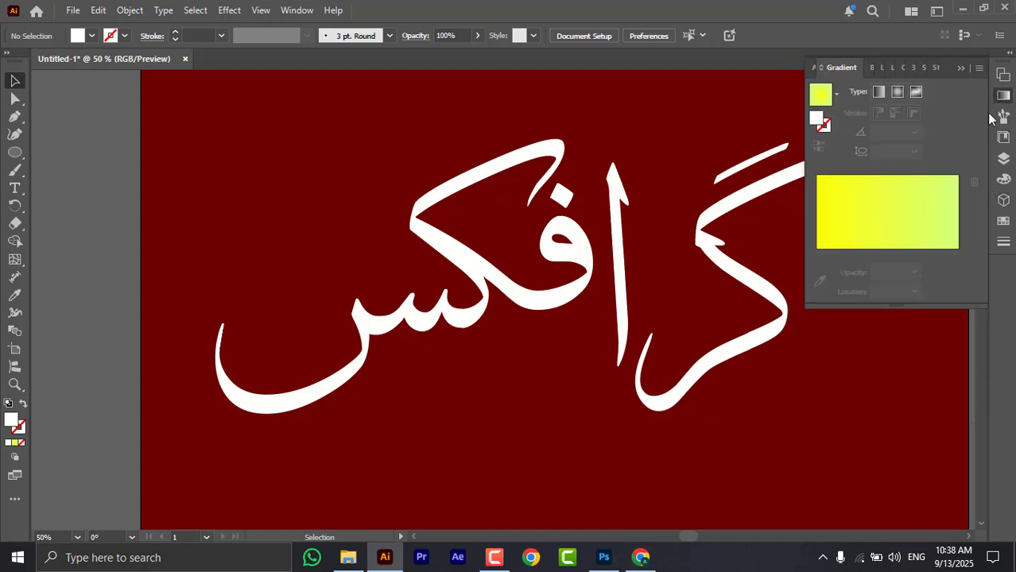
click(897, 93)
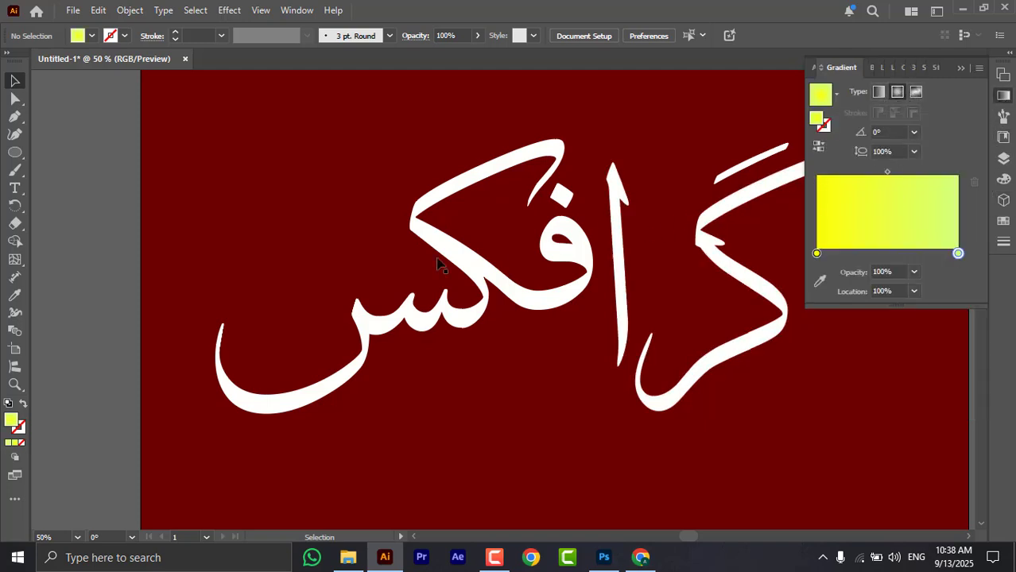
click(482, 262)
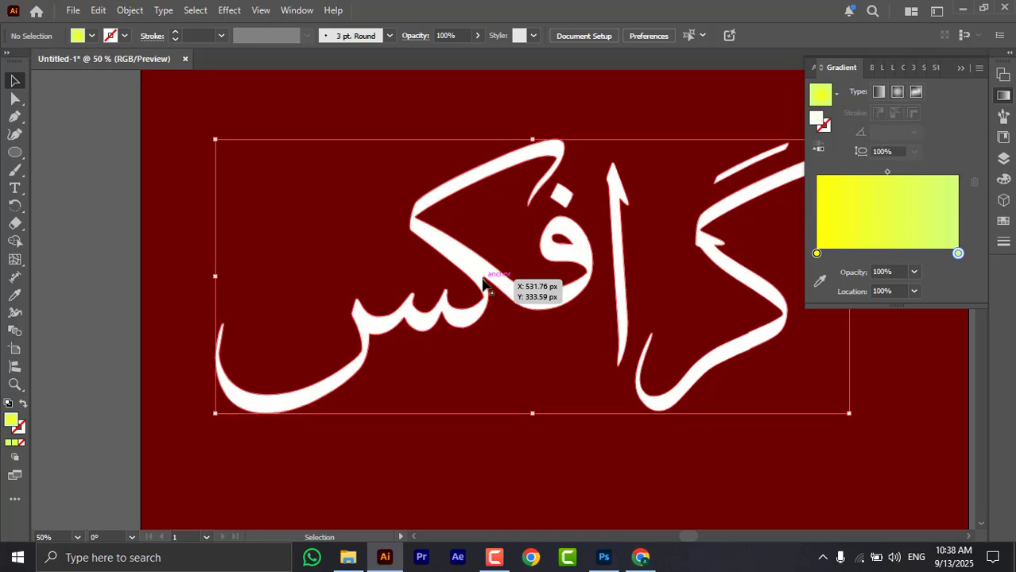
click(891, 92)
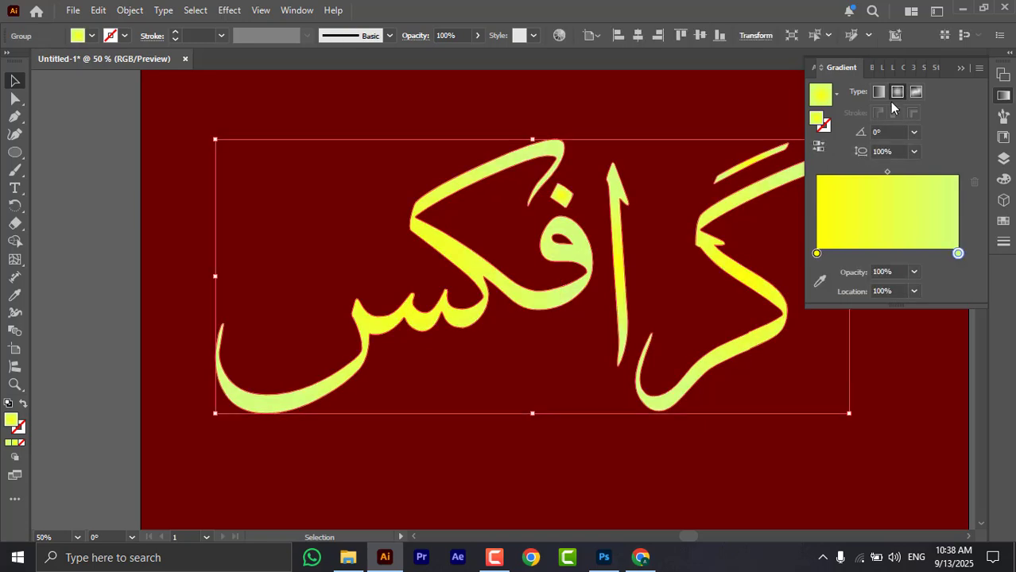
Set the gradient's light green stop to 49% saturation and its yellow stop to 87.84% brightness
double_click(957, 254)
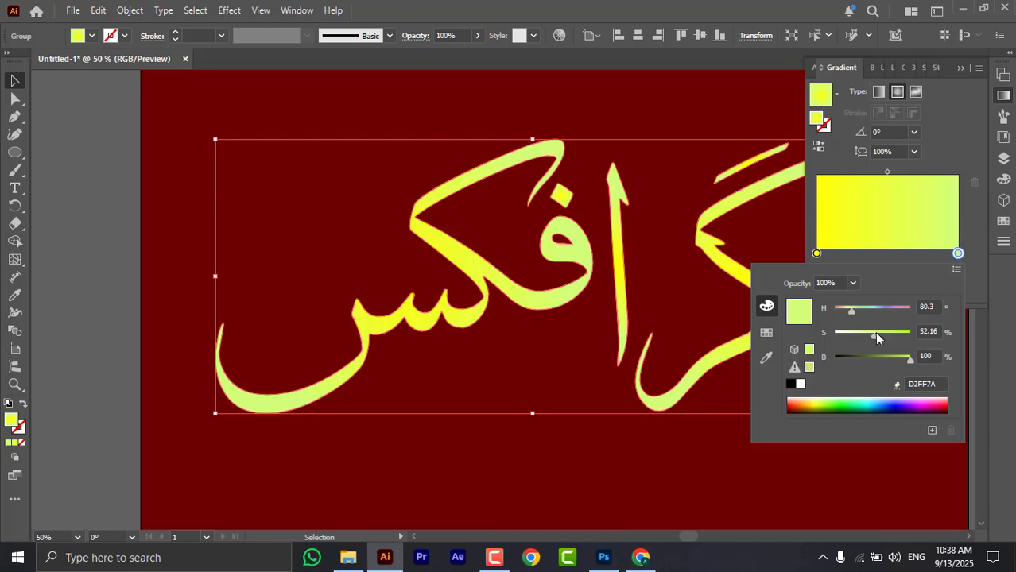
drag(874, 334, 868, 329)
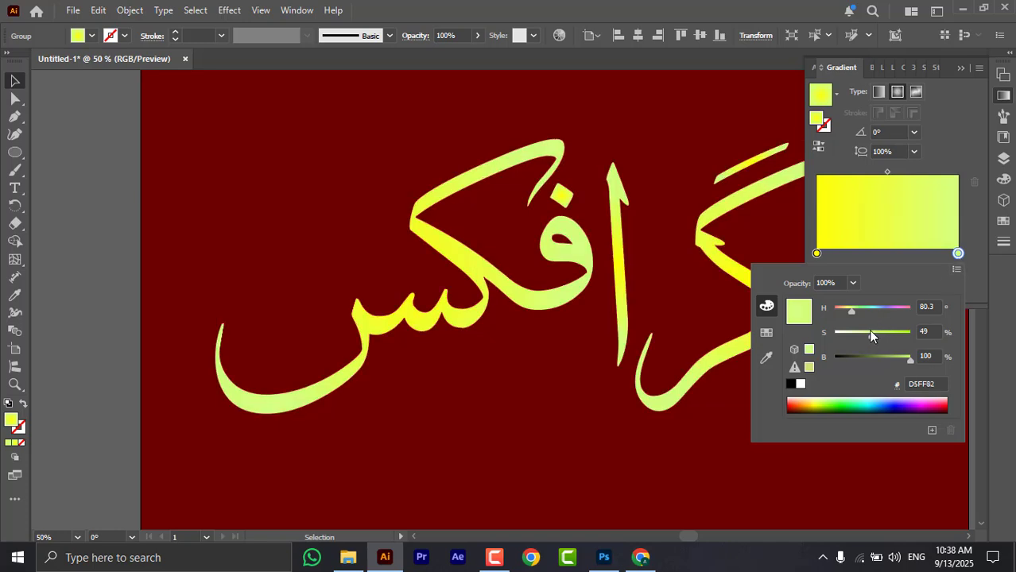
click(817, 255)
double_click(817, 254)
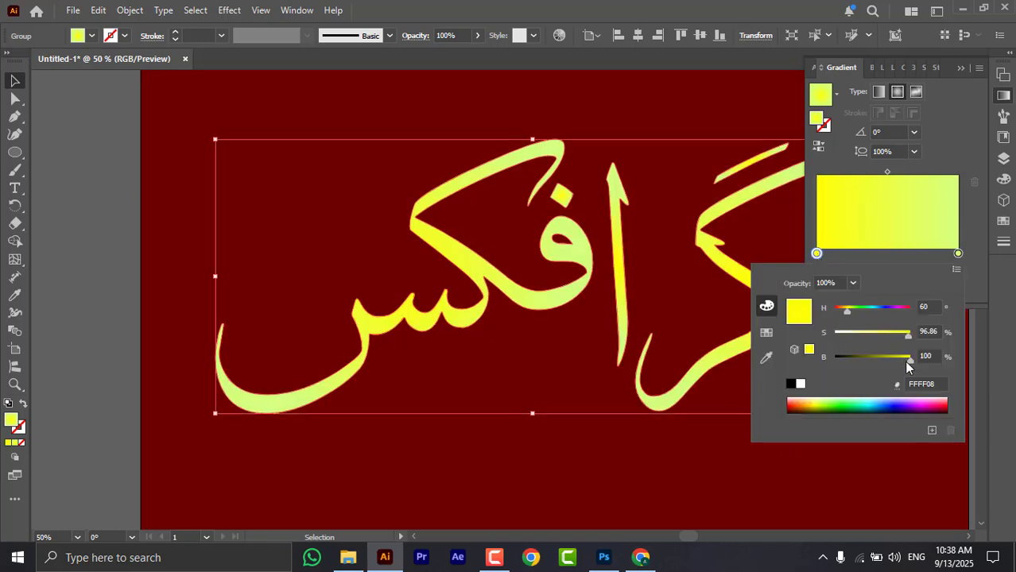
drag(908, 363, 901, 363)
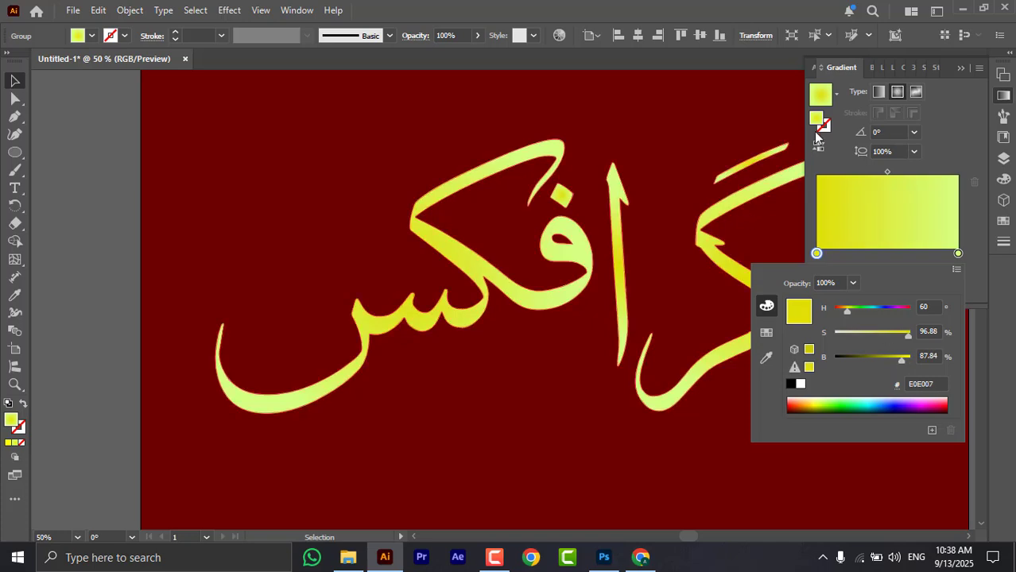
click(833, 170)
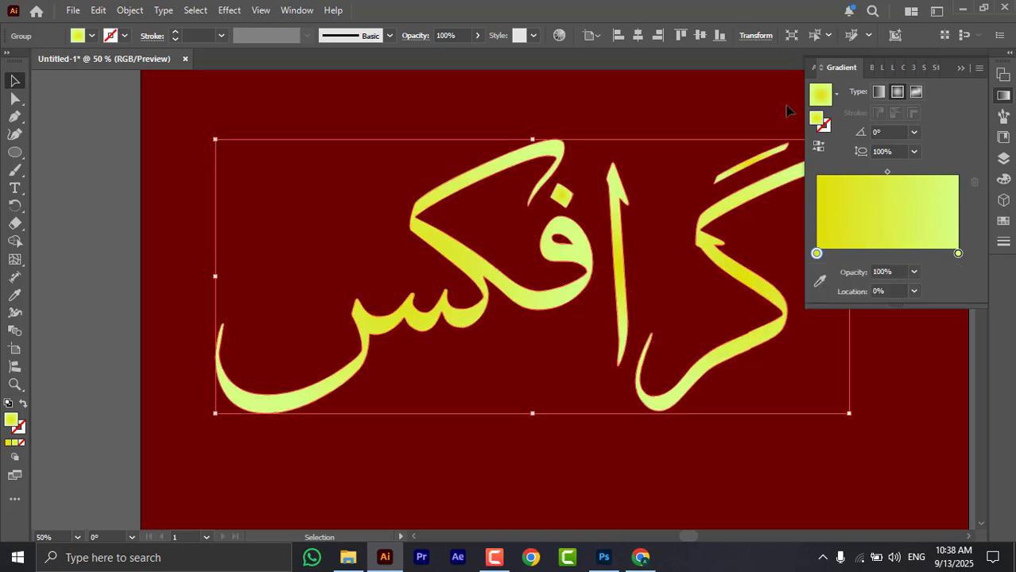
Apply the 3D Inflate effect to the lettering and look through its object settings
click(230, 10)
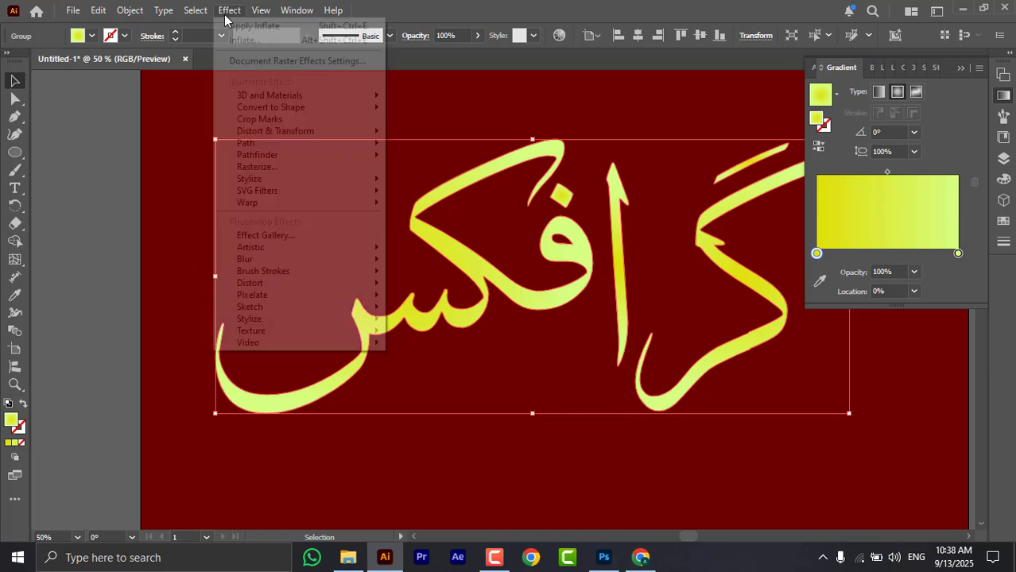
mouse_move(272, 96)
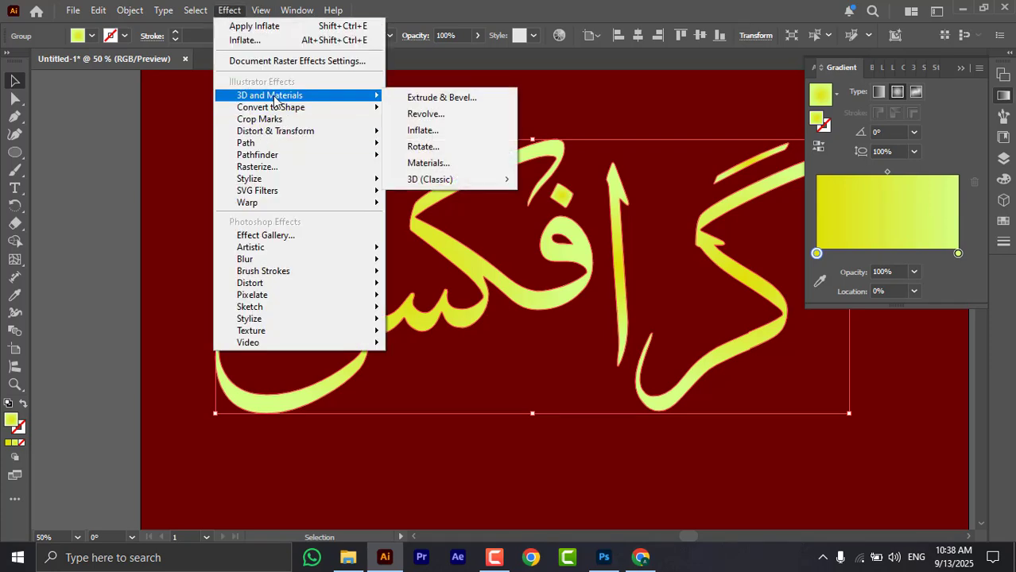
click(411, 132)
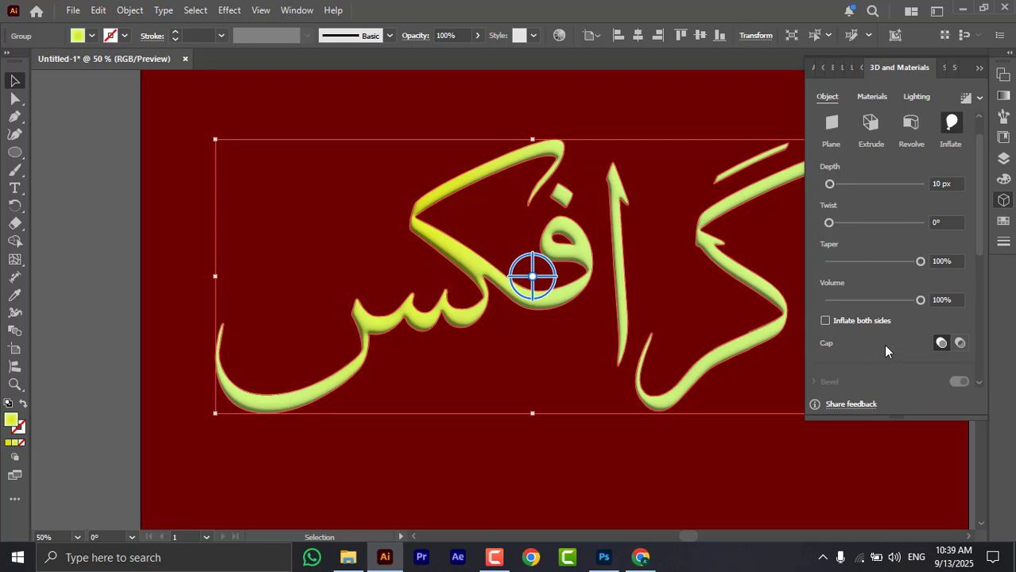
scroll(886, 350, down, 5)
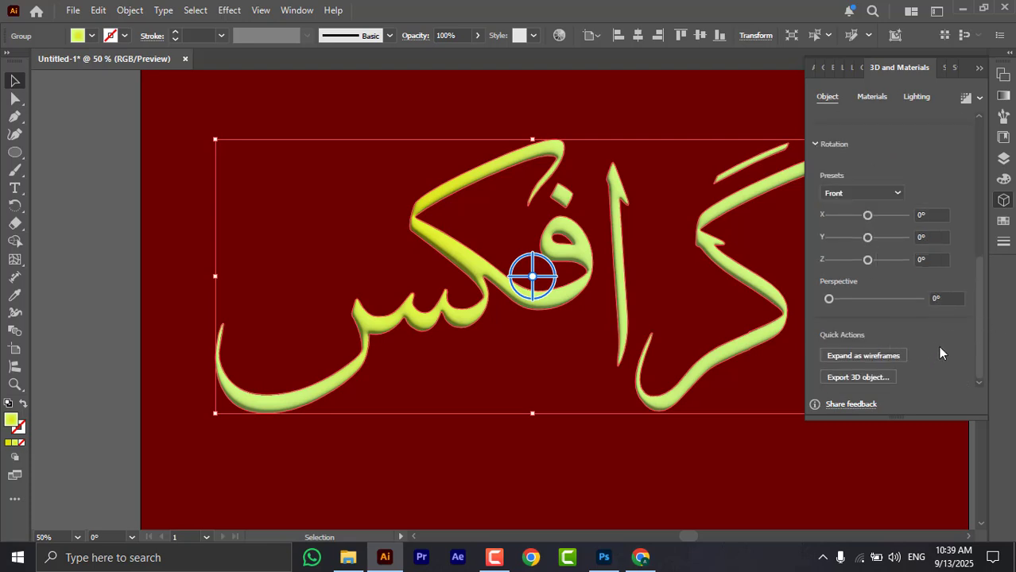
scroll(943, 349, up, 5)
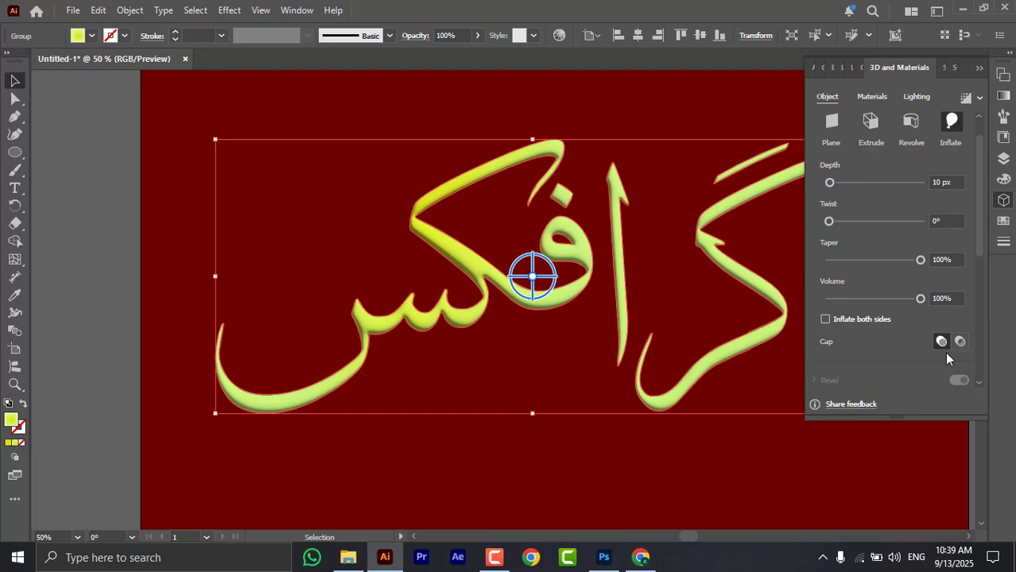
Set the main light intensity of the inflated lettering to 132%
click(915, 97)
scroll(872, 350, down, 5)
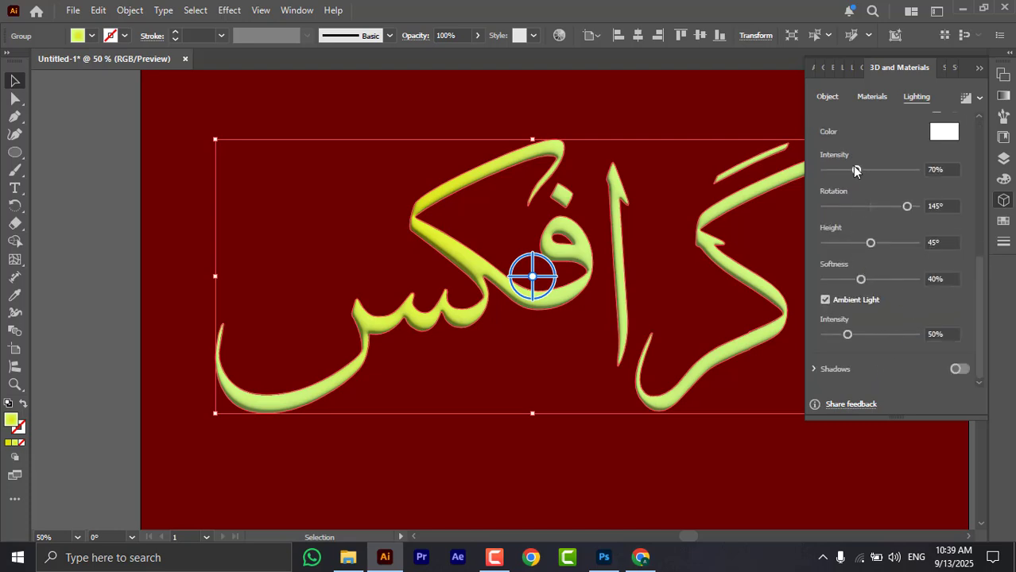
click(945, 170)
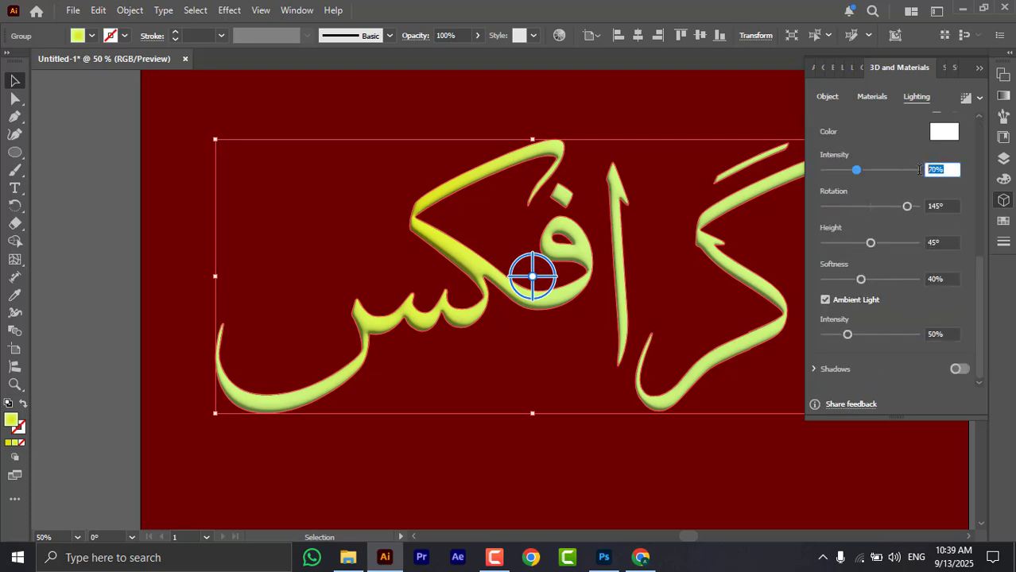
text(134)
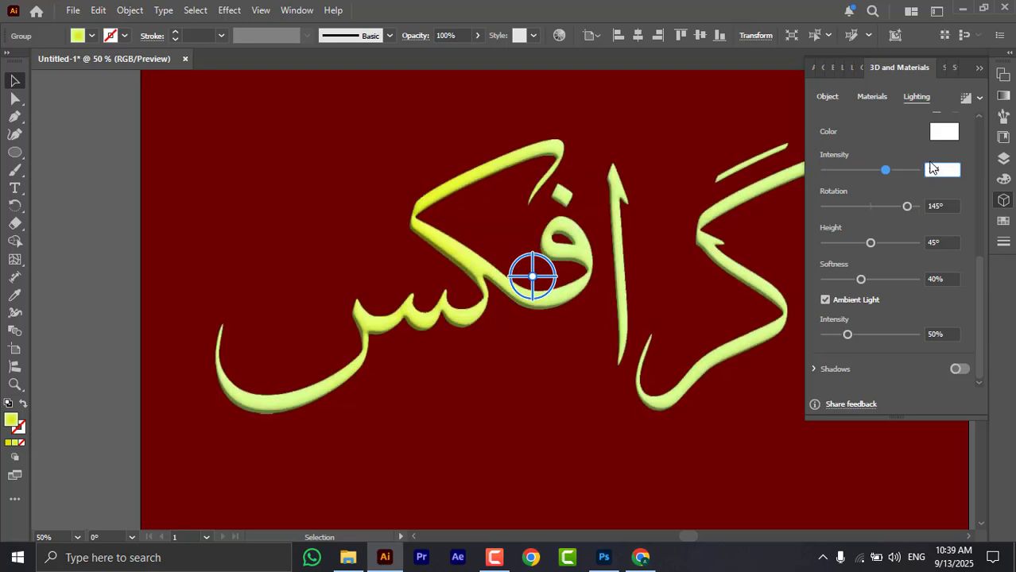
key(BackSpace)
text(5)
key(BackSpace)
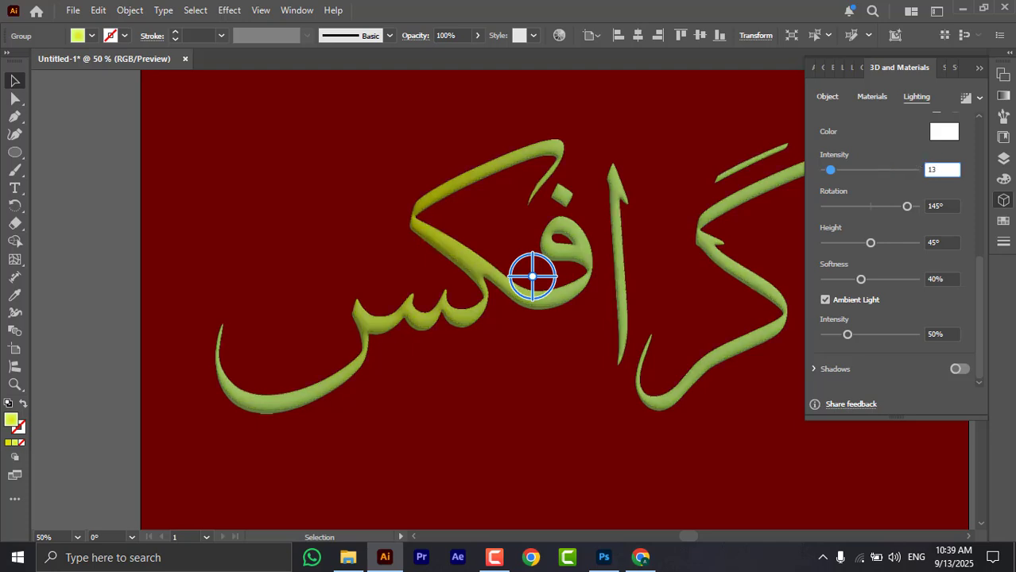
text(2)
key(Return)
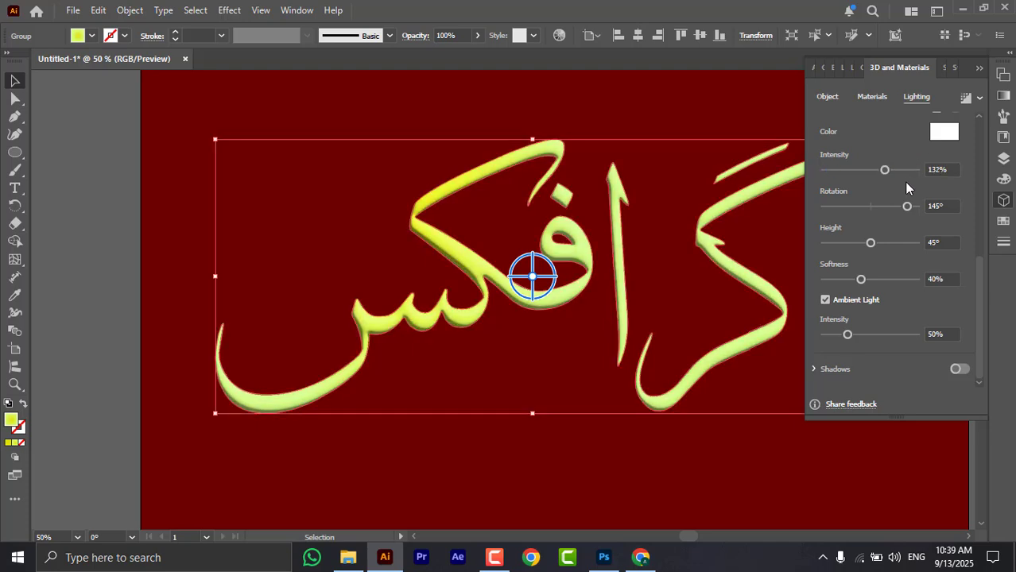
Adjust the lighting to 7° rotation, 40° height, 100% softness and 156% ambient light intensity
mouse_move(907, 206)
mouse_down()
mouse_move(797, 210)
mouse_move(890, 214)
mouse_move(779, 225)
mouse_move(979, 210)
mouse_move(867, 203)
mouse_up()
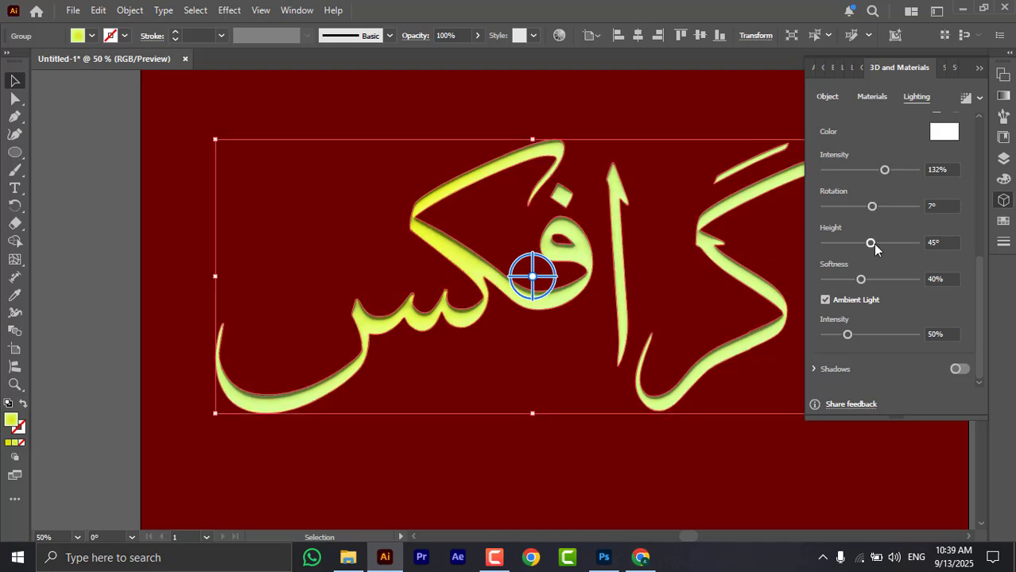
drag(874, 244, 971, 258)
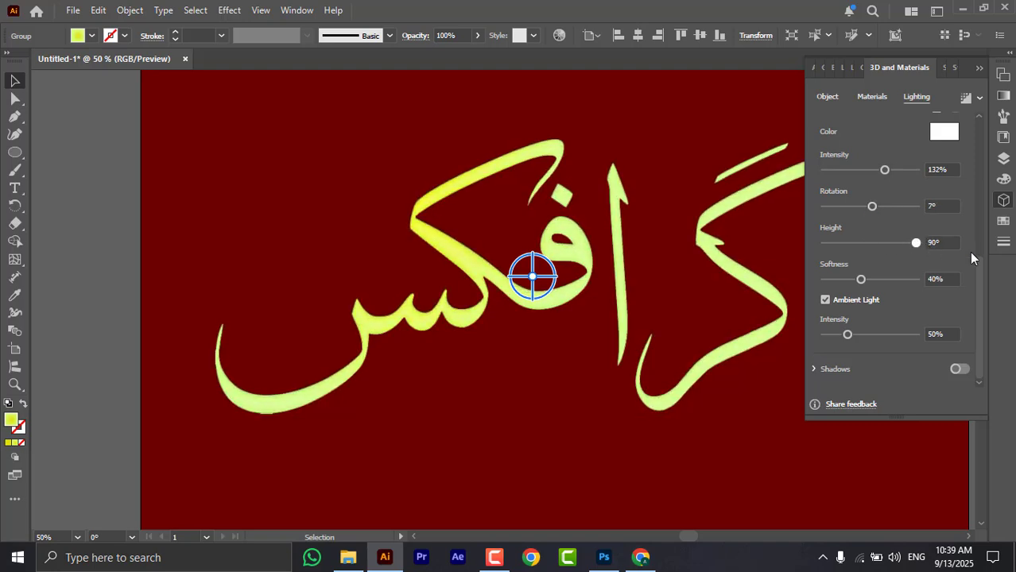
mouse_move(883, 244)
mouse_down()
mouse_move(845, 243)
mouse_move(870, 243)
mouse_up()
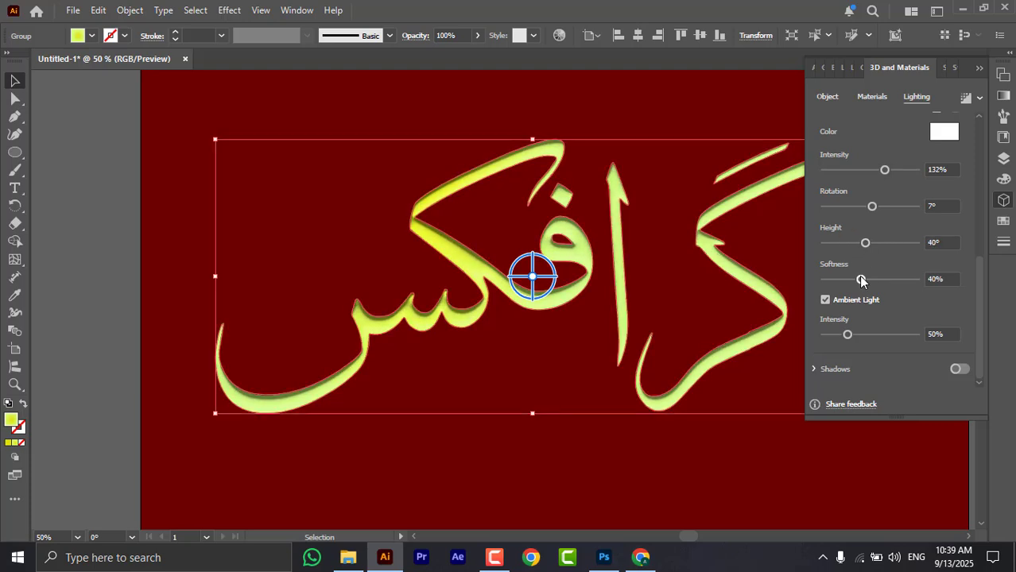
drag(861, 279, 919, 282)
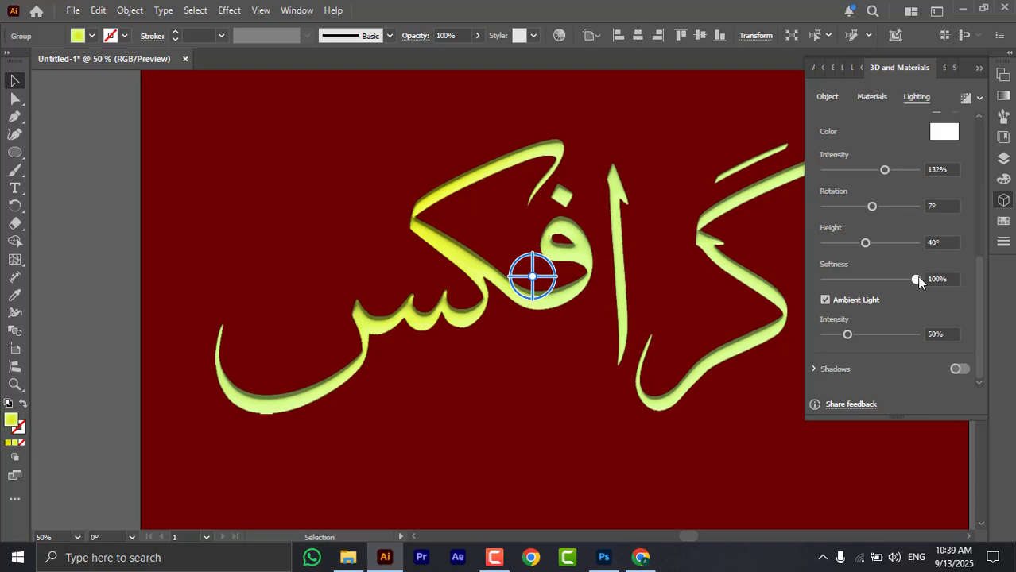
drag(844, 334, 897, 333)
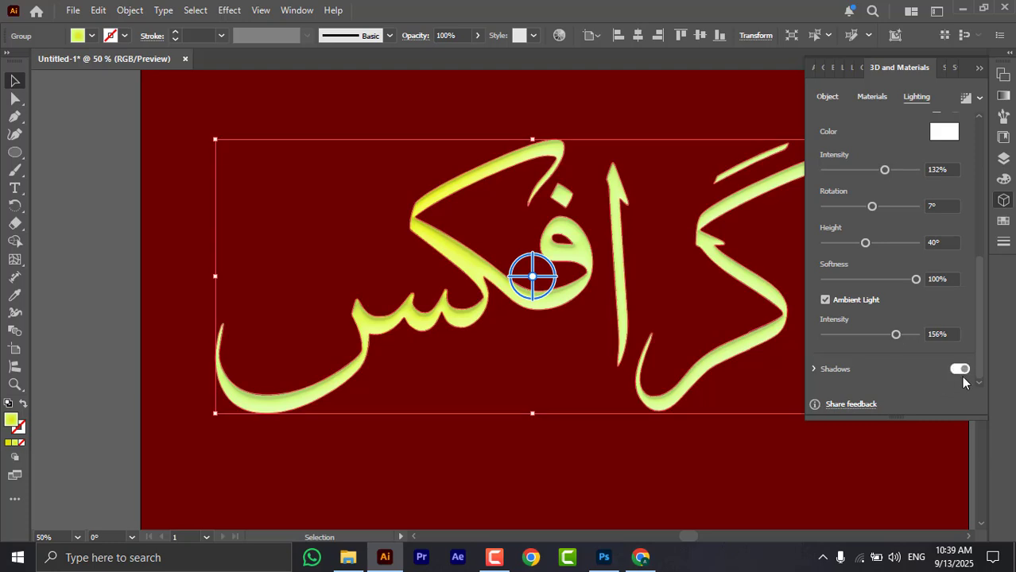
Enable shadows positioned Below Object, with 0% distance from the object and 400% shadow bounds
click(891, 373)
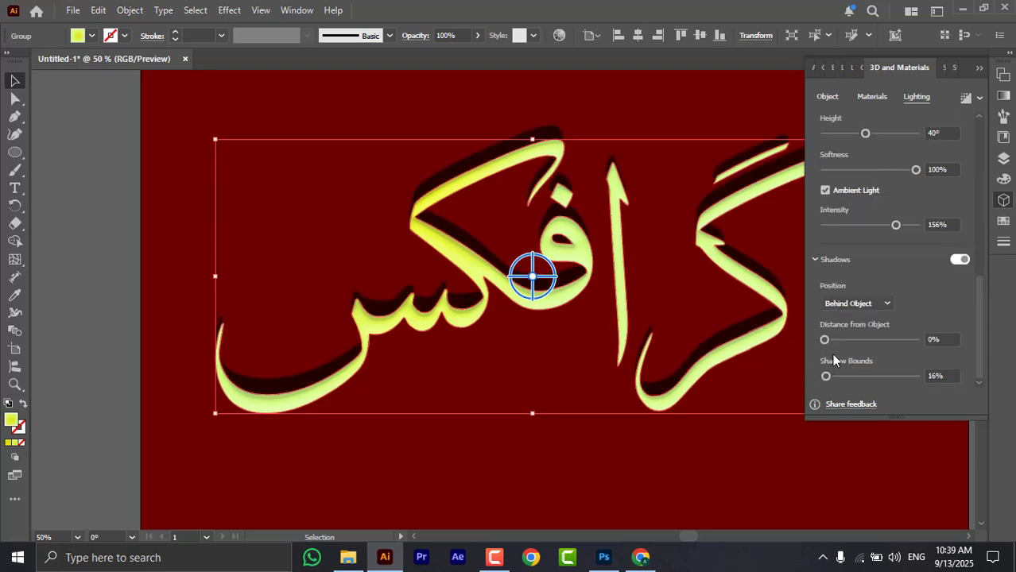
drag(837, 340, 824, 337)
drag(832, 378, 868, 376)
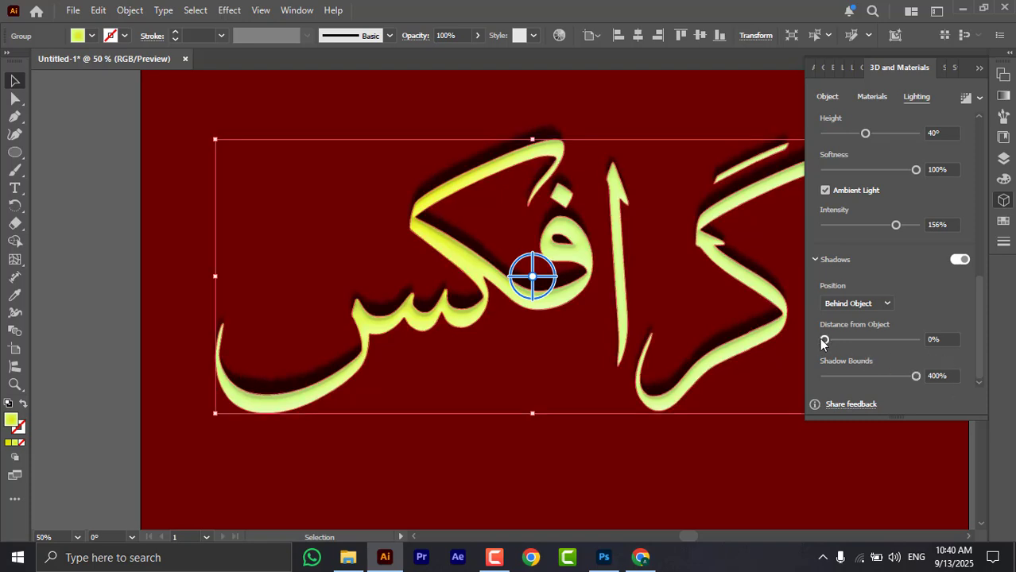
click(843, 305)
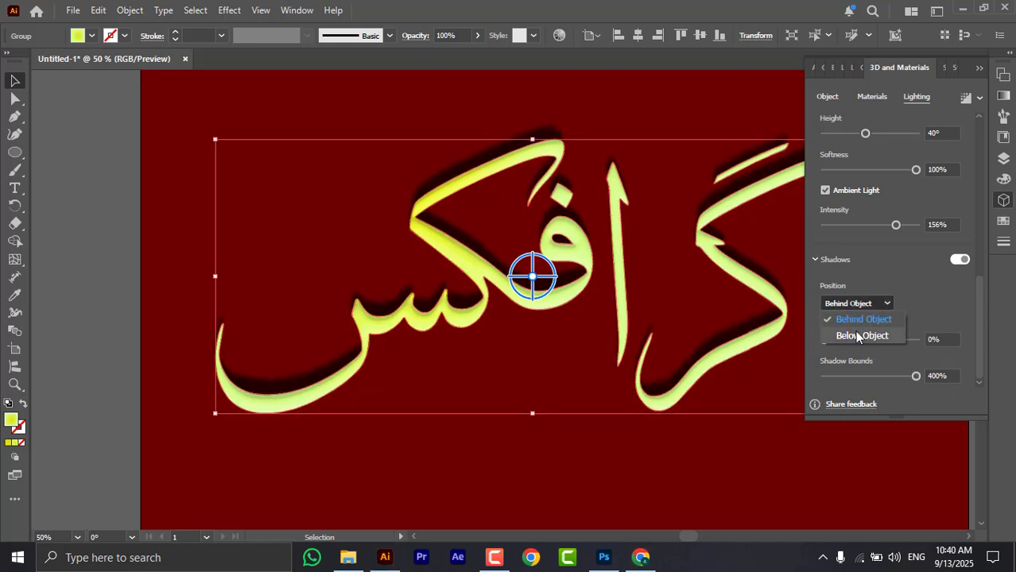
click(859, 334)
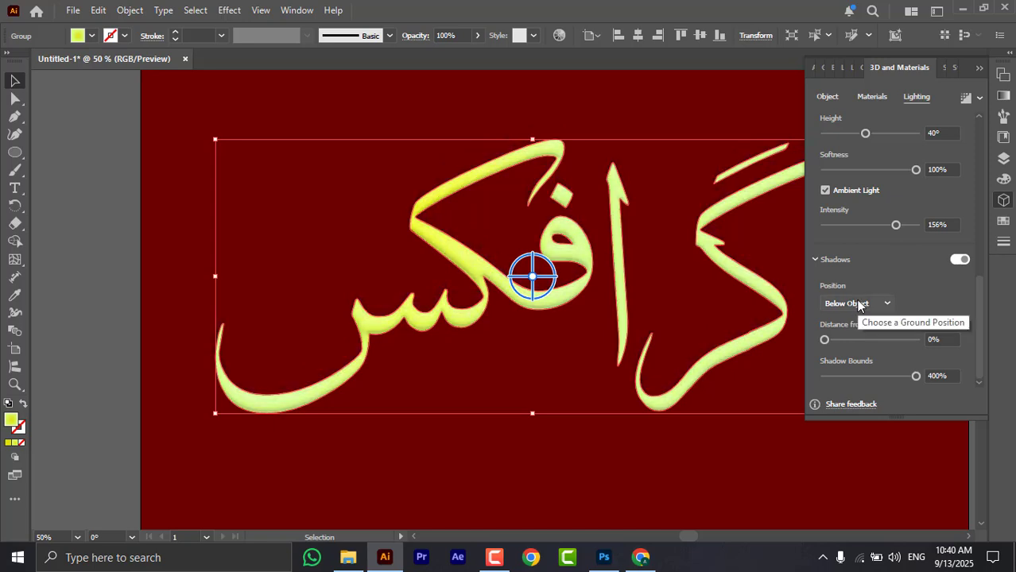
Try shifting the lettering toward the artboard's centre and undo the move
click(800, 439)
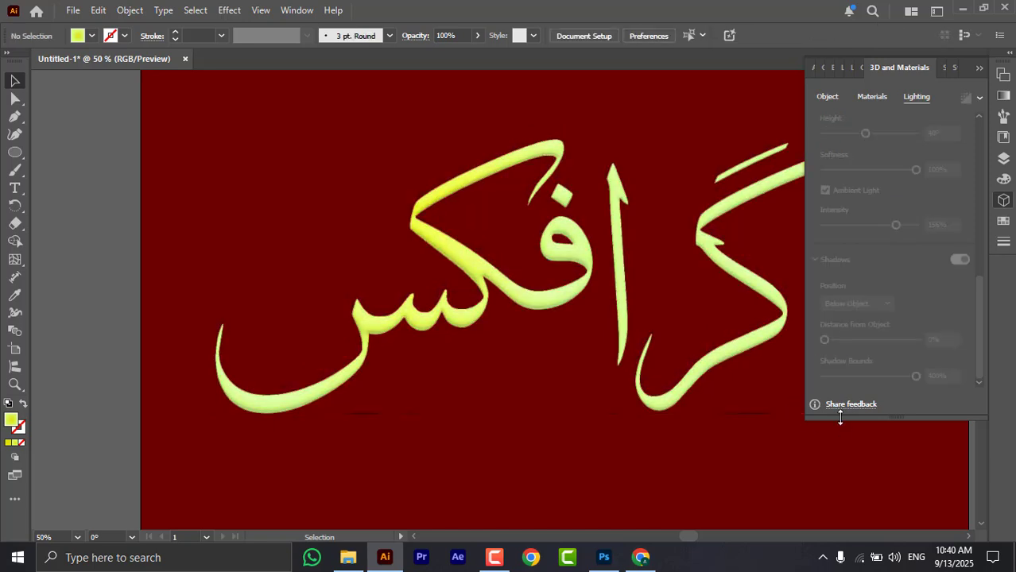
scroll(713, 374, down, 1)
drag(739, 413, 674, 400)
drag(673, 357, 726, 363)
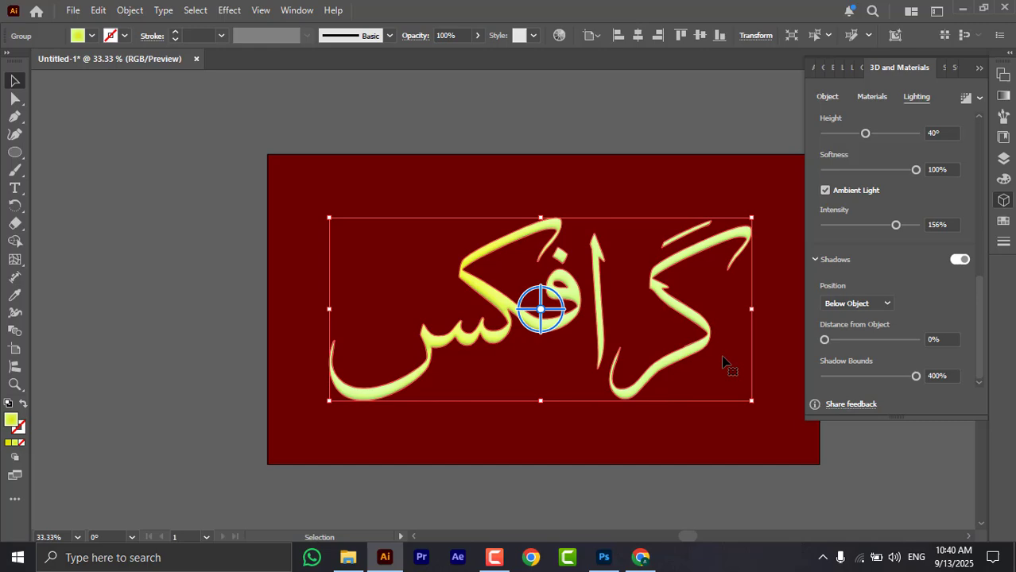
click(125, 16)
click(154, 147)
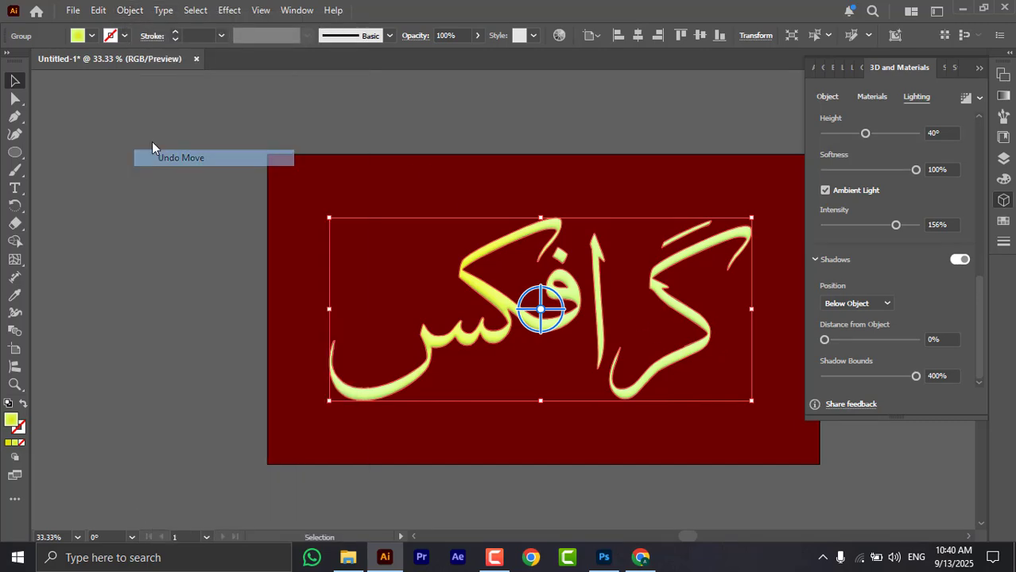
Expand the appearance of the 3D lettering and move it slightly on the artboard
click(129, 9)
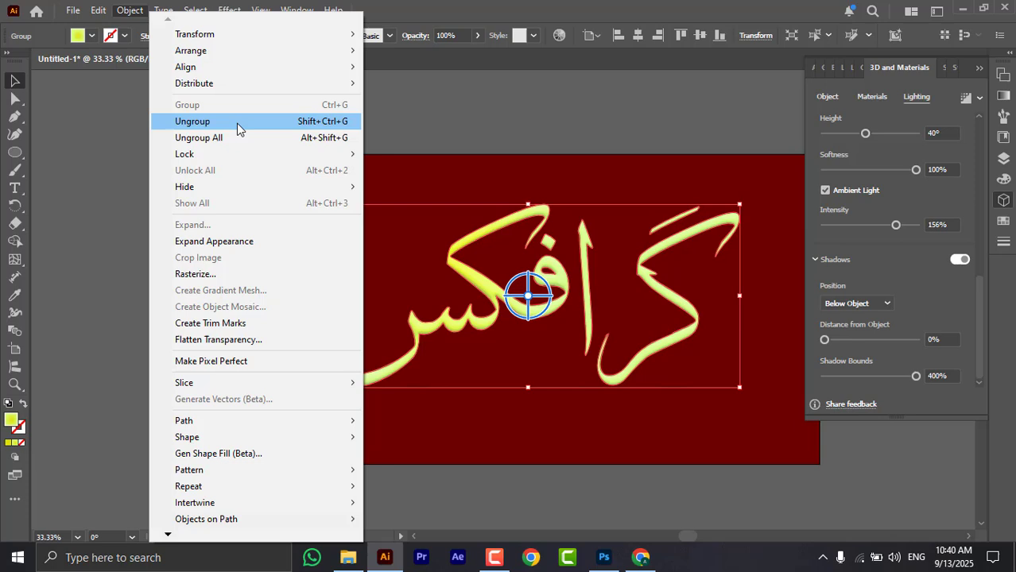
click(225, 244)
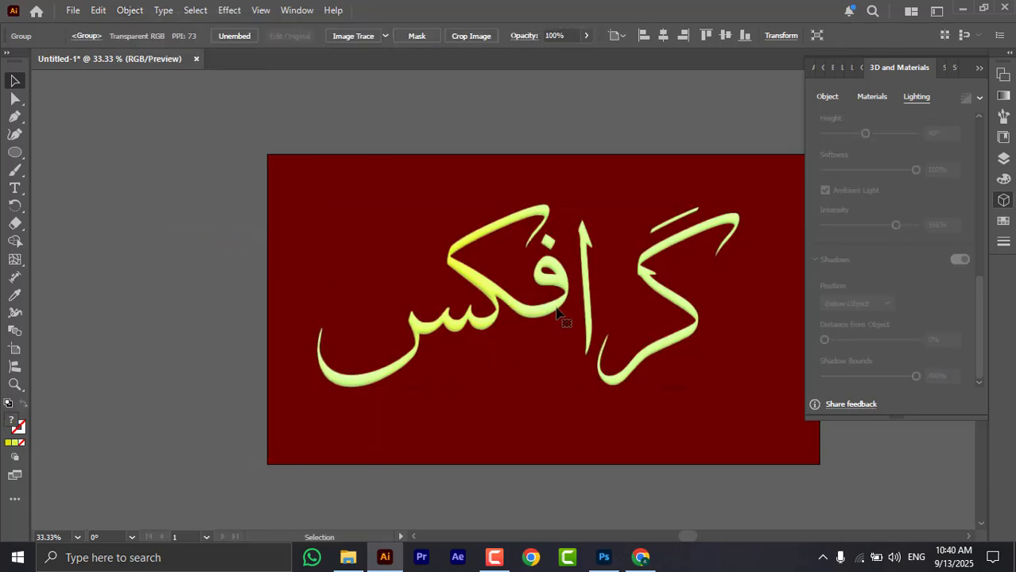
mouse_move(549, 325)
mouse_down()
mouse_move(544, 398)
mouse_move(562, 305)
mouse_move(558, 319)
mouse_move(354, 216)
mouse_move(531, 329)
mouse_up()
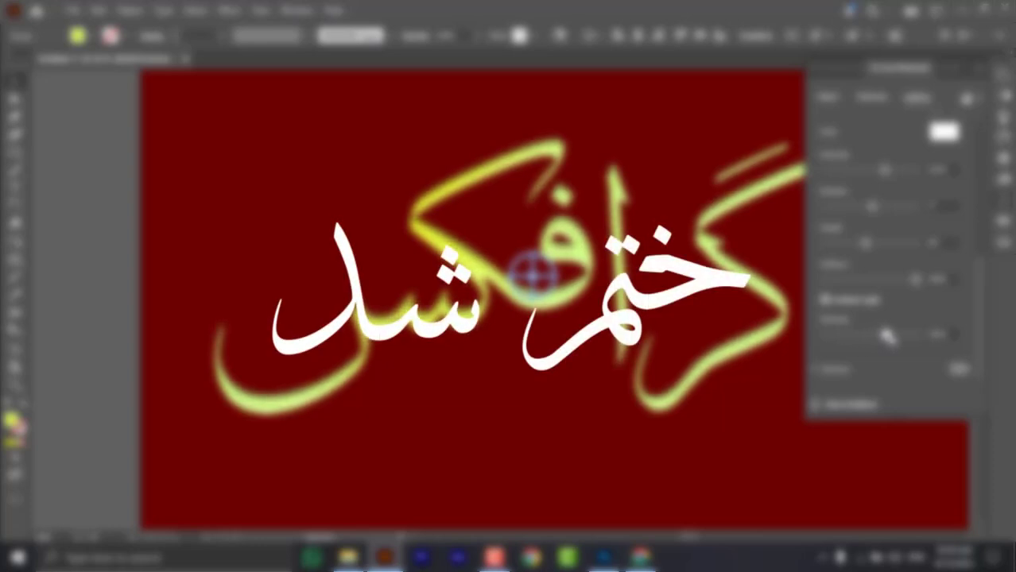
drag(885, 334, 896, 335)
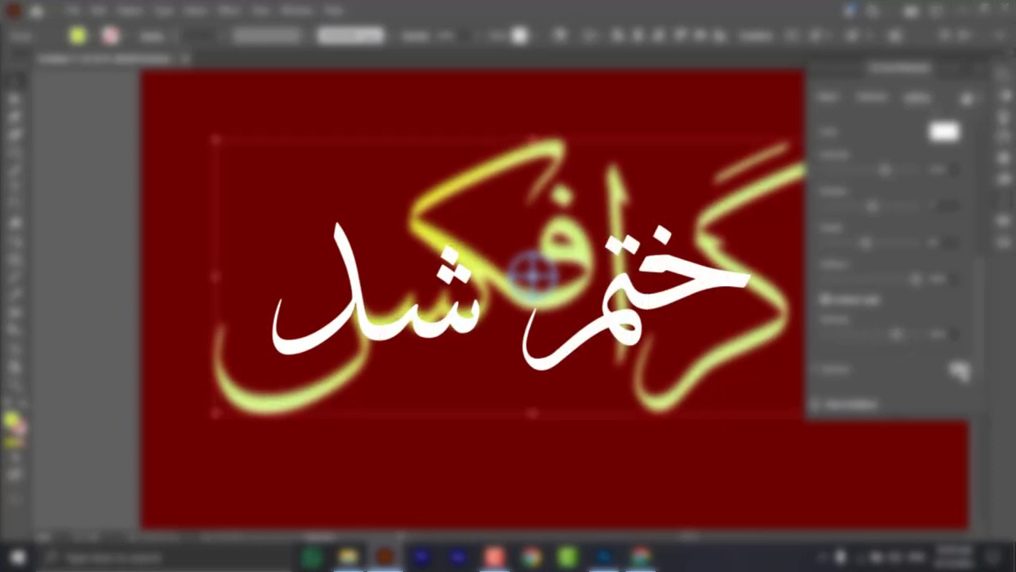
click(961, 371)
scroll(890, 381, down, 3)
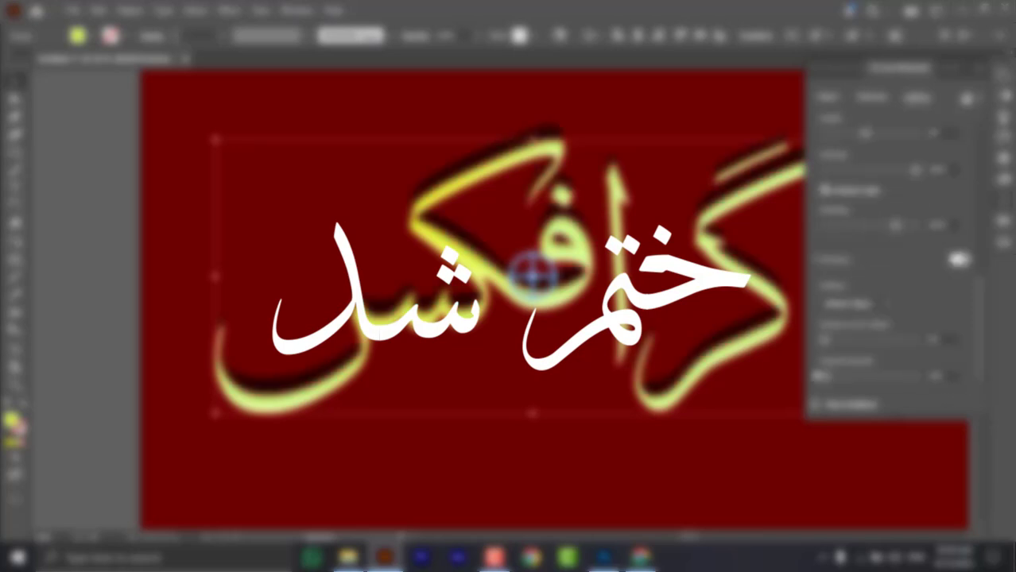
mouse_move(831, 340)
mouse_down()
mouse_move(839, 343)
mouse_move(827, 340)
mouse_up()
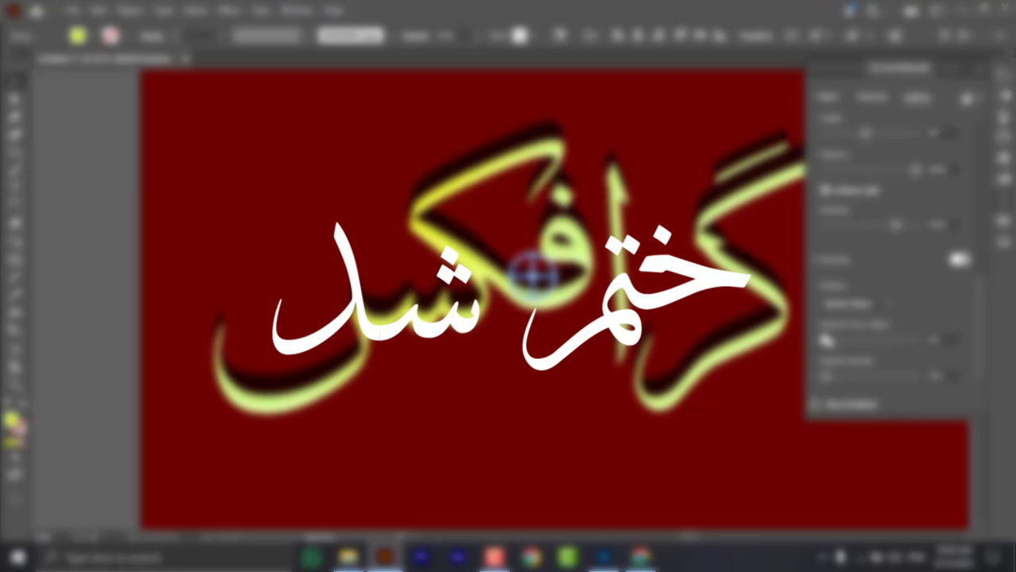